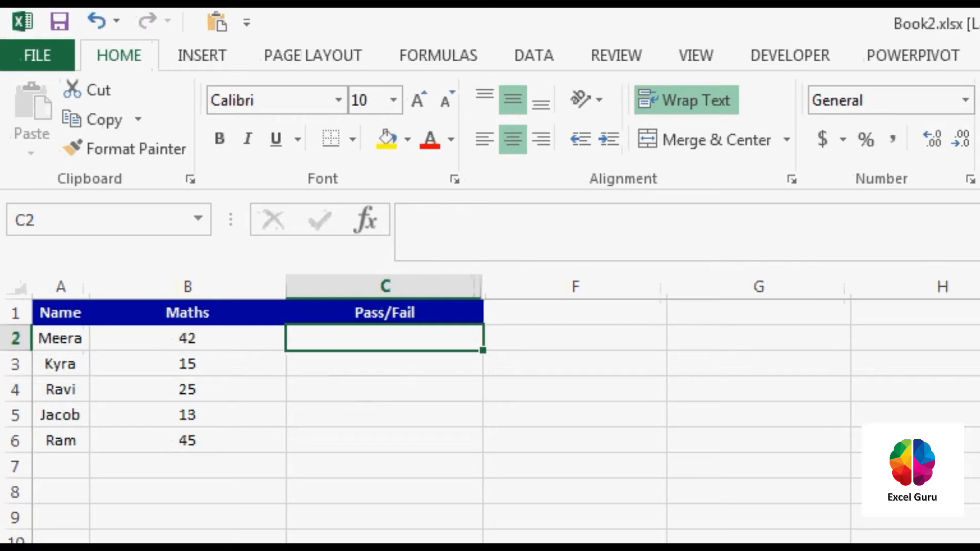
# Change the header in cell A1 to "Student Name".
pyautogui.moveTo(60, 338); pyautogui.dragTo(60, 440)
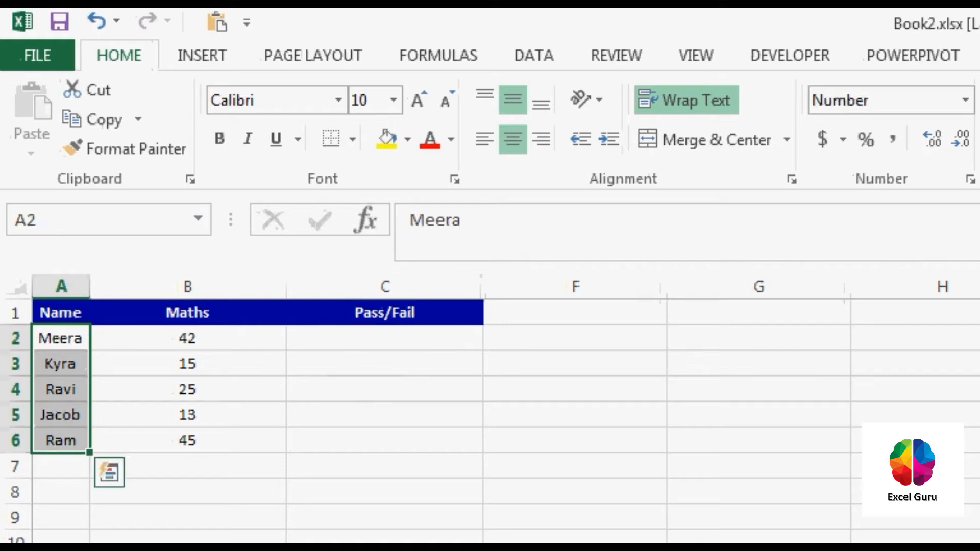
pyautogui.click(60, 312)
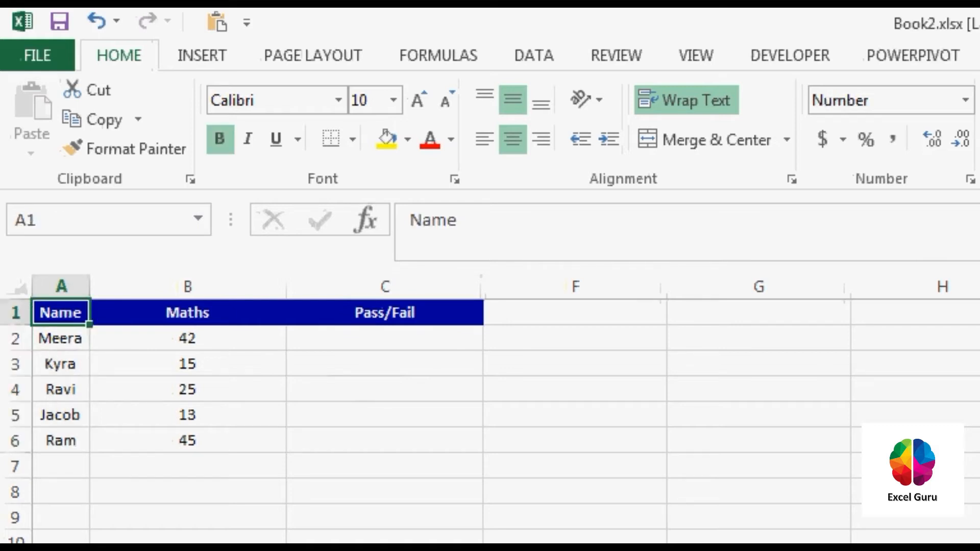
pyautogui.press('F2')
pyautogui.press('Home')
pyautogui.write('Stu')
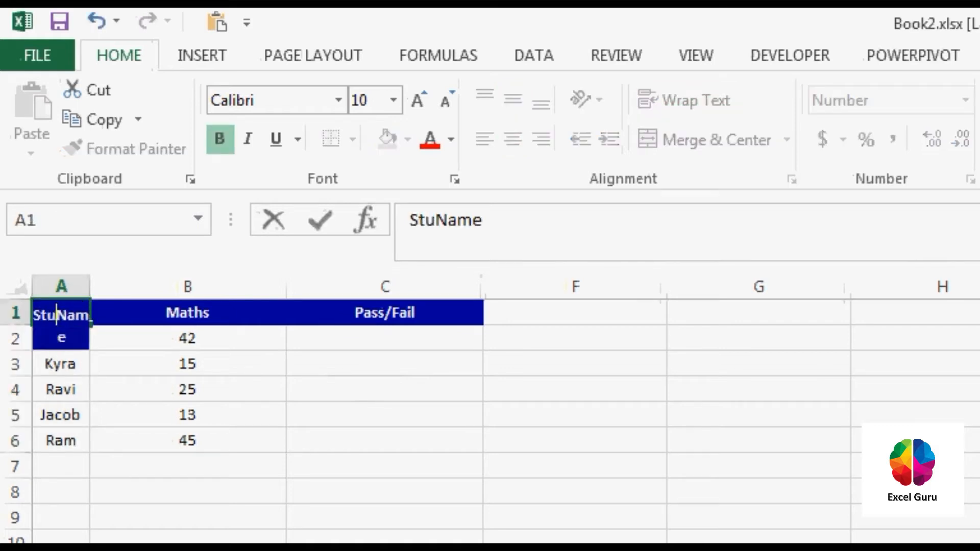
pyautogui.write('dent')
pyautogui.press('Tab')
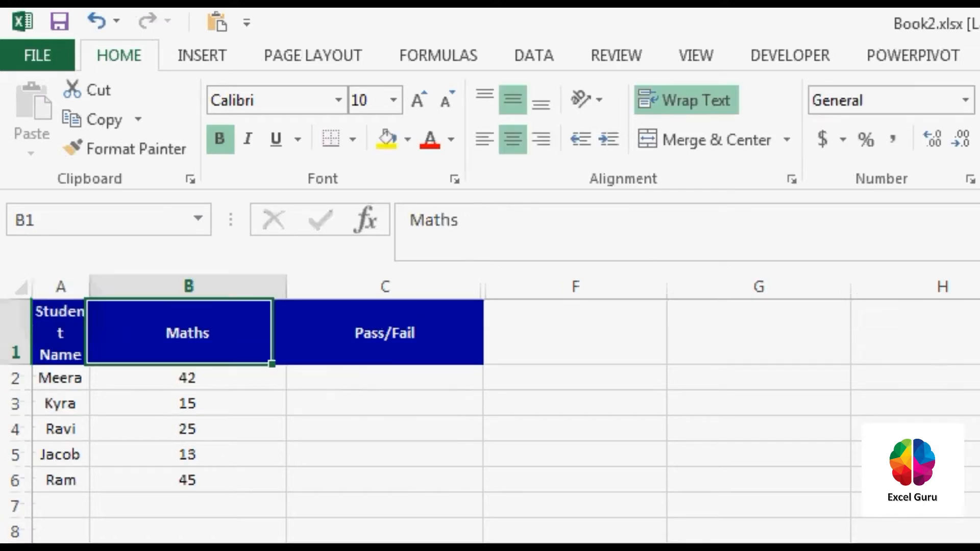
# Fit the height of row 1 and the widths of columns A and B to their contents.
pyautogui.moveTo(89, 286); pyautogui.dragTo(186, 286)
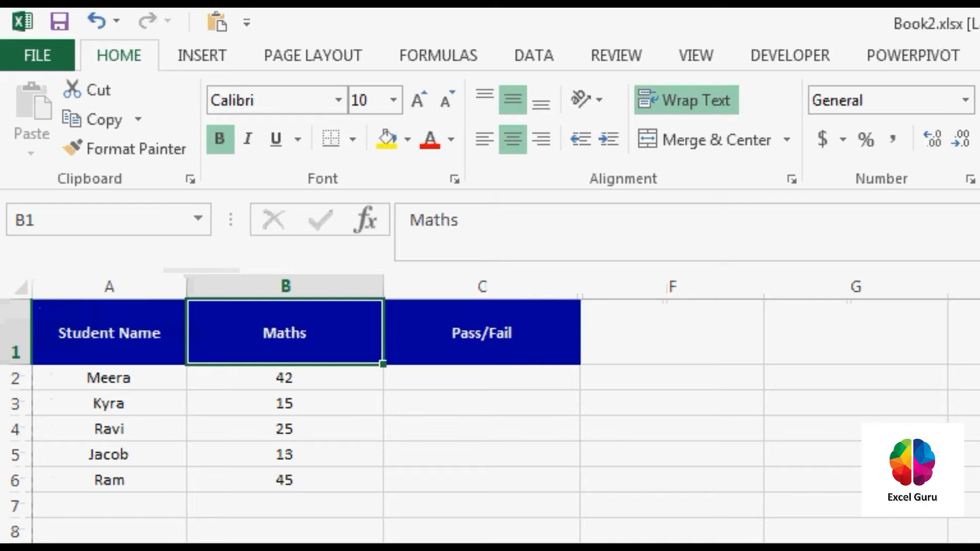
pyautogui.doubleClick(16, 365)
pyautogui.doubleClick(186, 286)
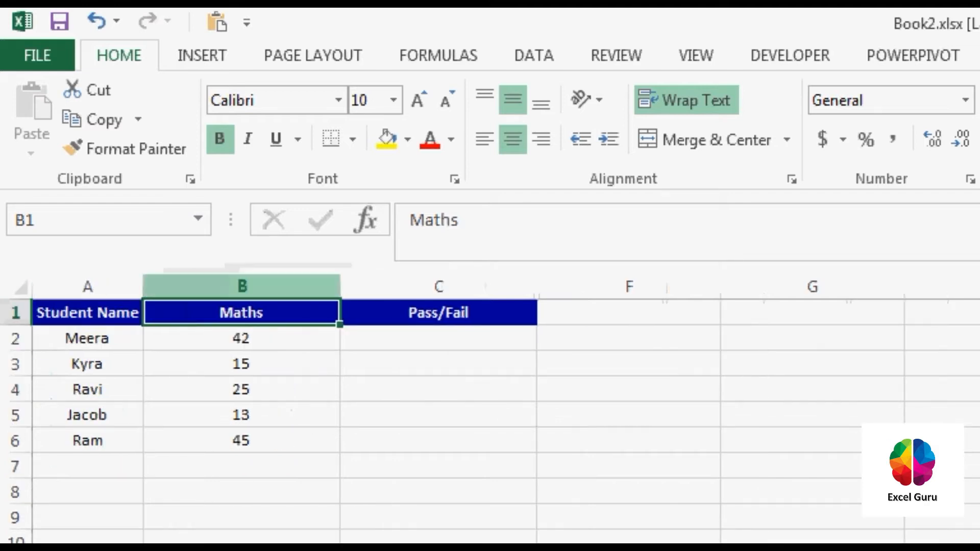
pyautogui.doubleClick(340, 286)
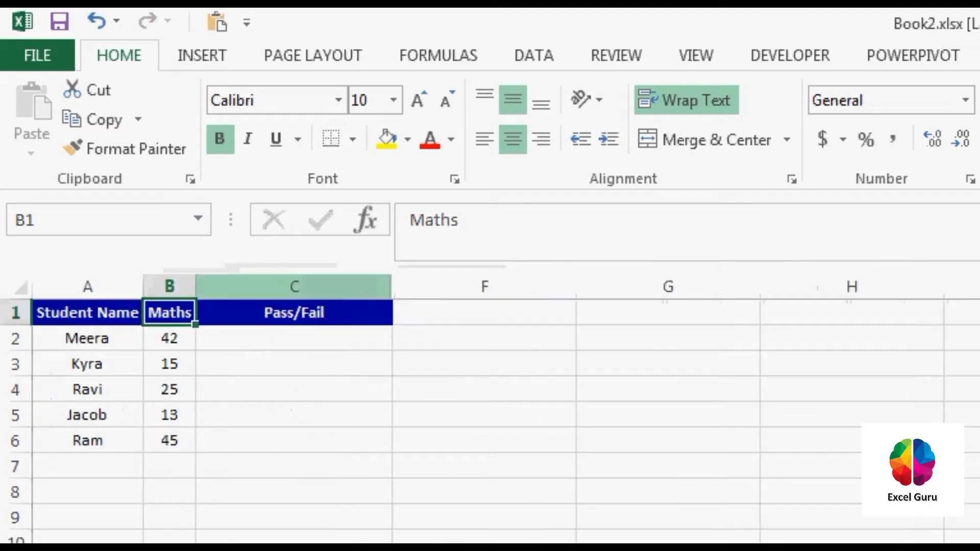
# Widen the Student Name and Maths columns slightly beyond their fitted widths.
pyautogui.click(294, 313)
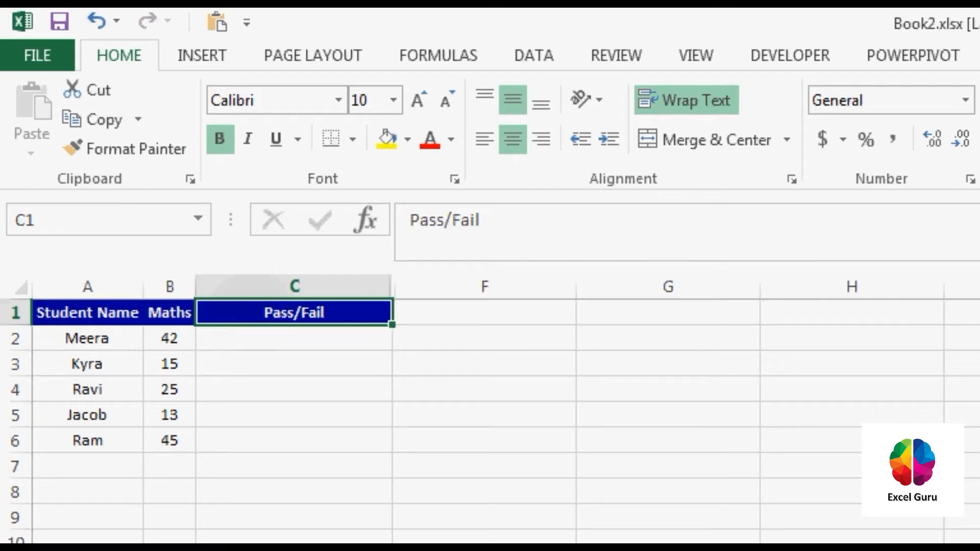
pyautogui.moveTo(196, 286); pyautogui.dragTo(208, 286)
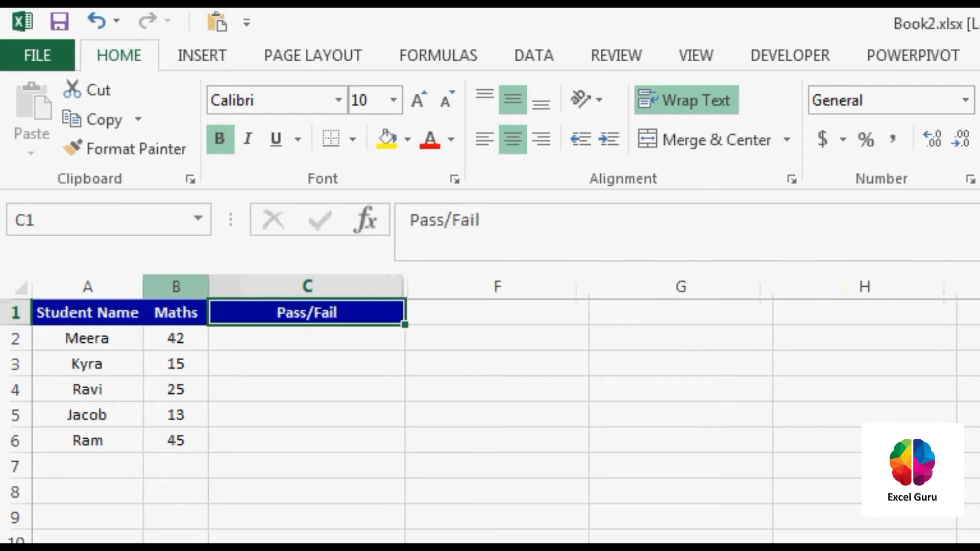
pyautogui.moveTo(144, 286); pyautogui.dragTo(160, 286)
pyautogui.moveTo(225, 286); pyautogui.dragTo(238, 286)
pyautogui.click(199, 338)
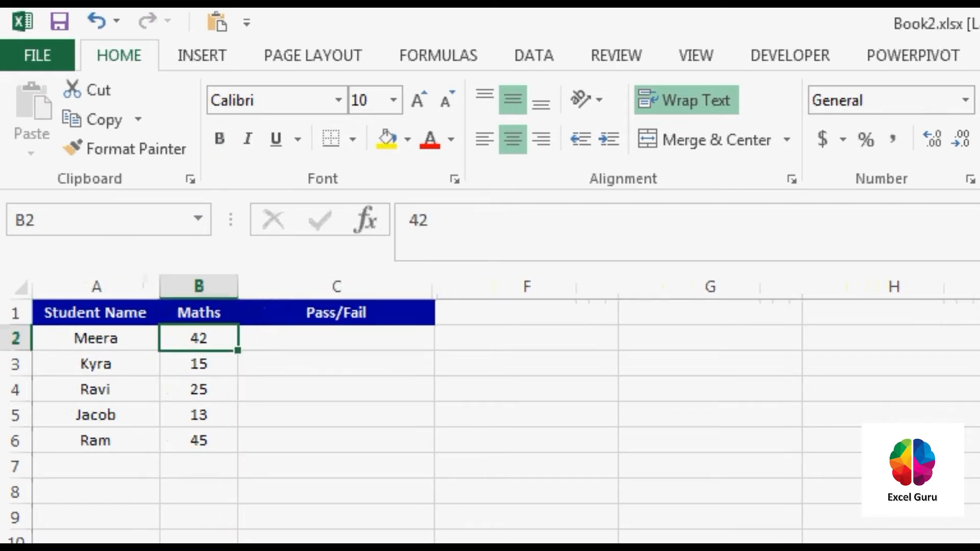
# Enter the value 50 in cell G1, outside the student table.
pyautogui.click(337, 339)
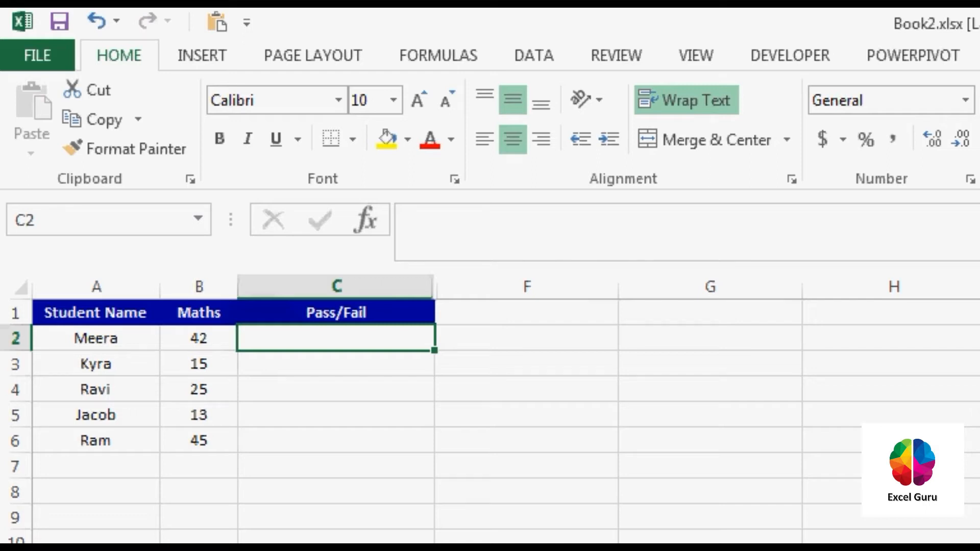
pyautogui.click(526, 313)
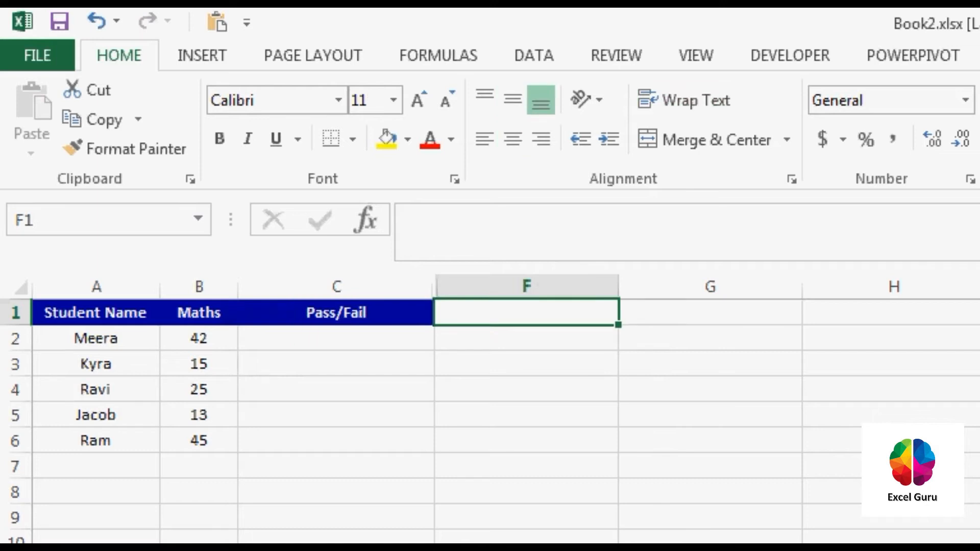
pyautogui.click(710, 312)
pyautogui.write('50')
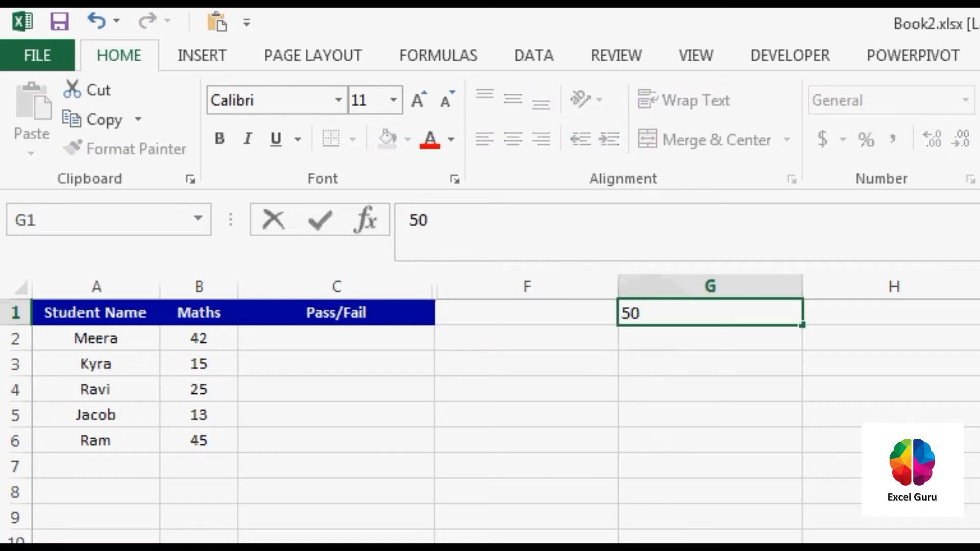
pyautogui.press('Return')
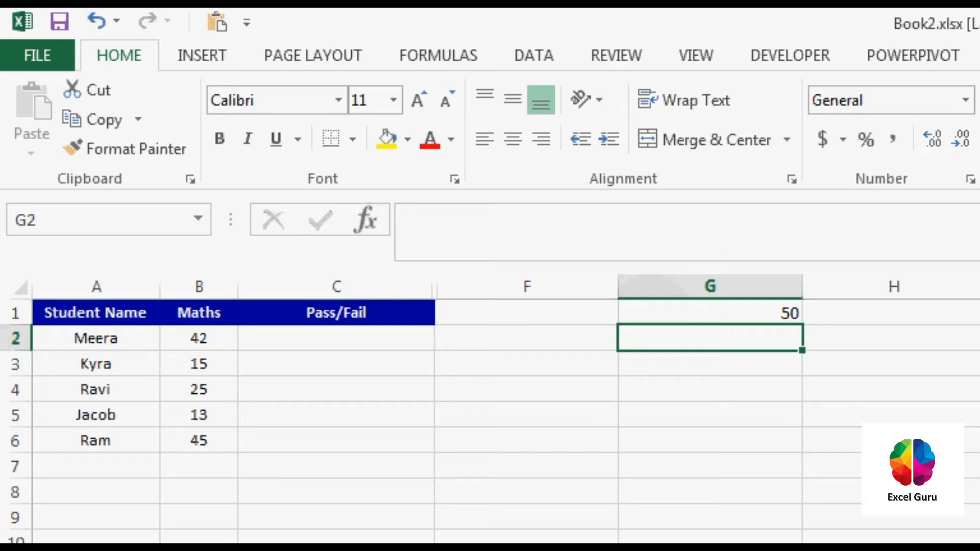
# Add the label "passing marks" in cell F2 with the value 20 beside it in G2.
pyautogui.click(527, 338)
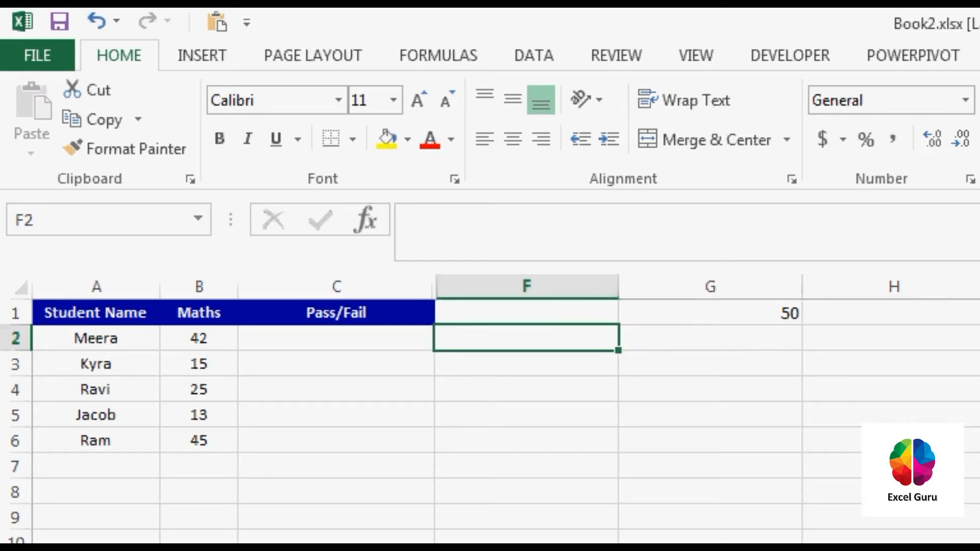
pyautogui.write('passing marks')
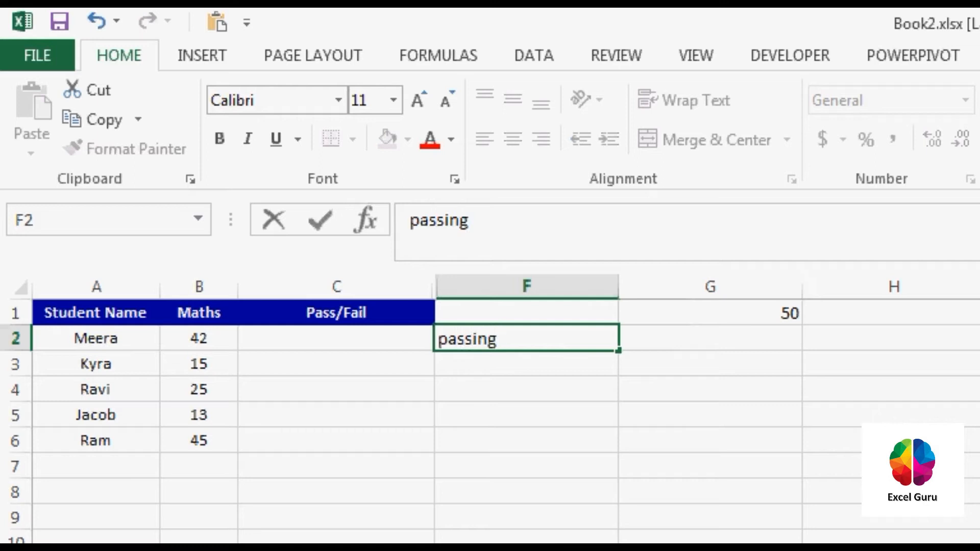
pyautogui.hotkey('ctrl', 'Return')
pyautogui.press('Tab')
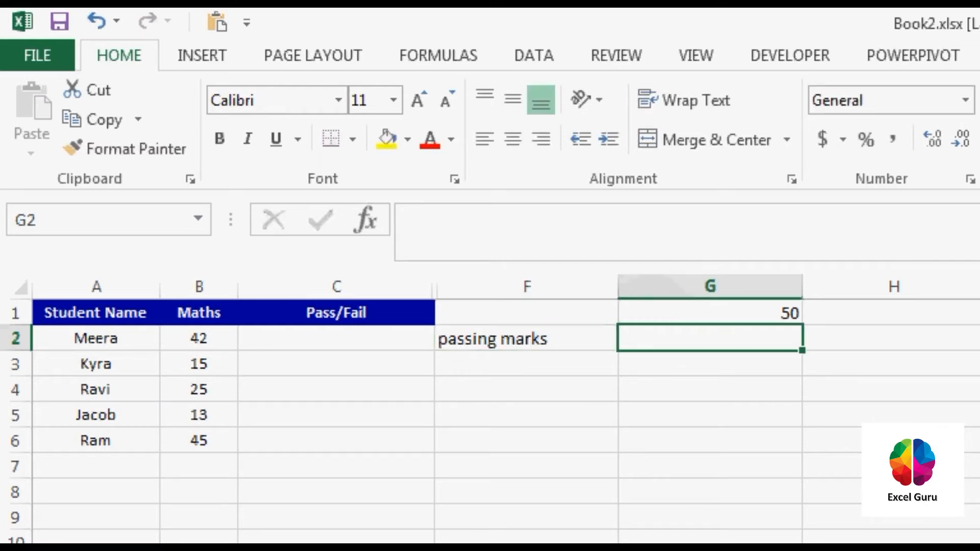
pyautogui.write('20')
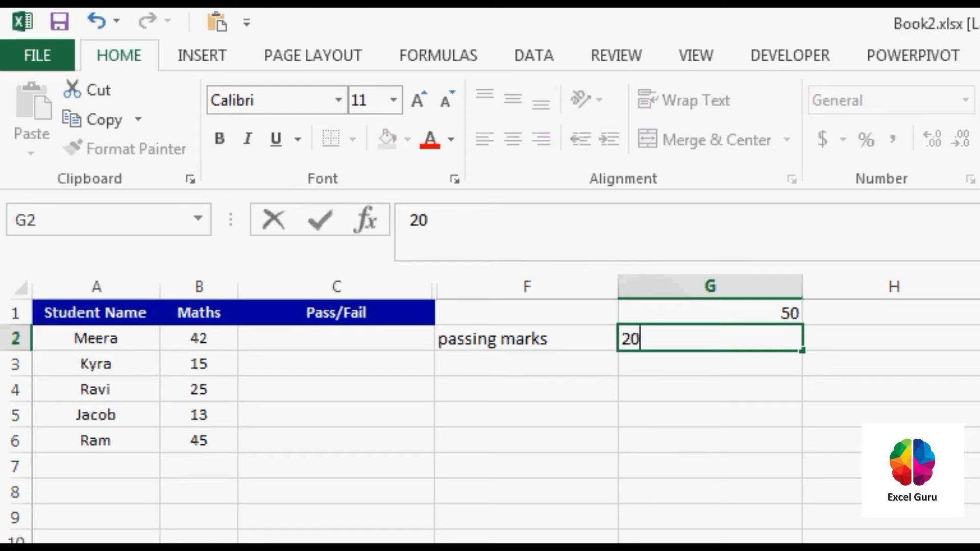
pyautogui.press('Return')
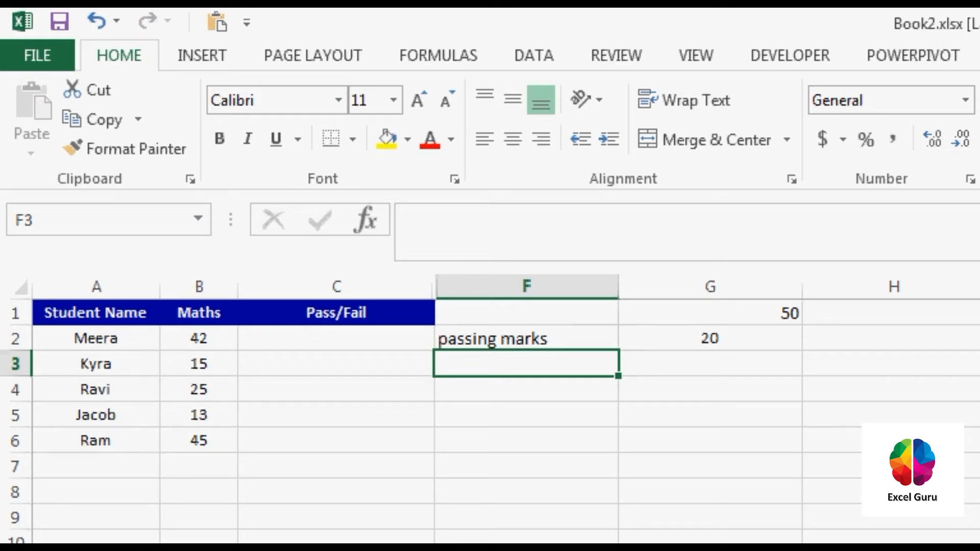
# Review the students' Maths marks in A2:B6, the Pass/Fail cells and the passing mark in G2.
pyautogui.click(336, 339)
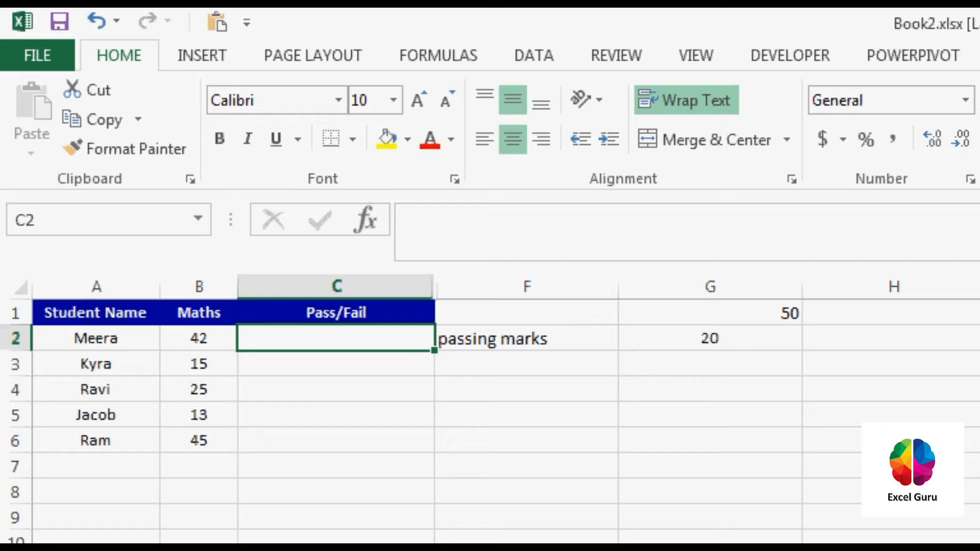
pyautogui.moveTo(96, 339); pyautogui.dragTo(198, 440)
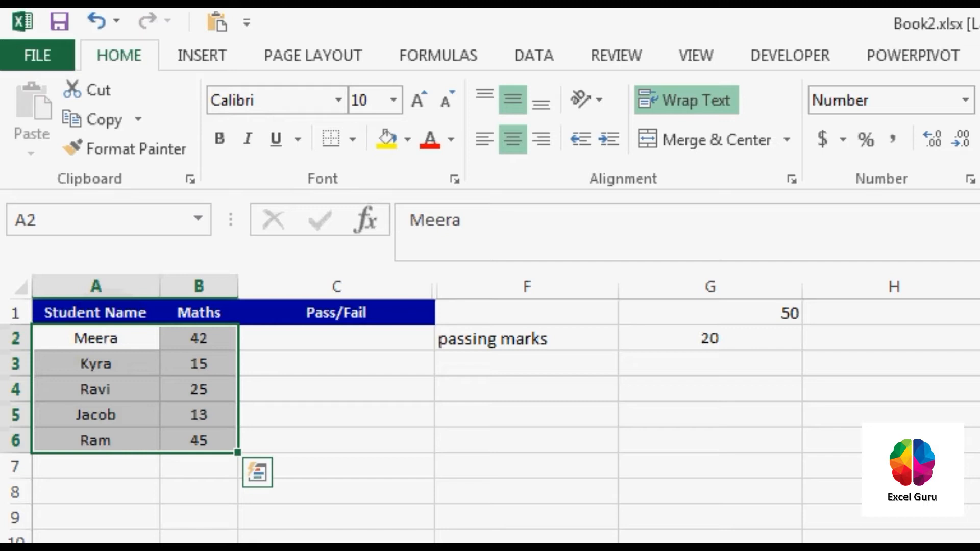
pyautogui.moveTo(96, 338); pyautogui.dragTo(198, 441)
pyautogui.click(336, 339)
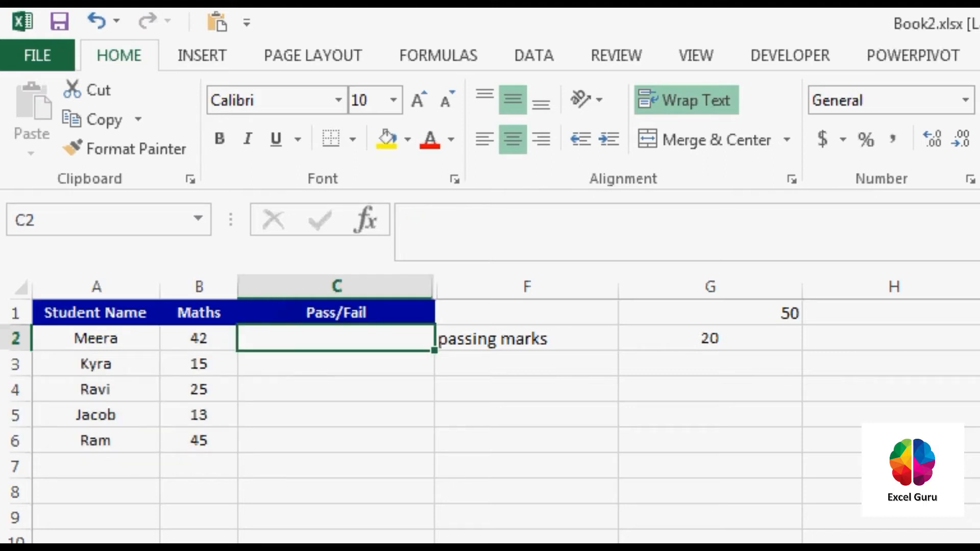
pyautogui.moveTo(336, 339); pyautogui.dragTo(336, 466)
pyautogui.click(199, 338)
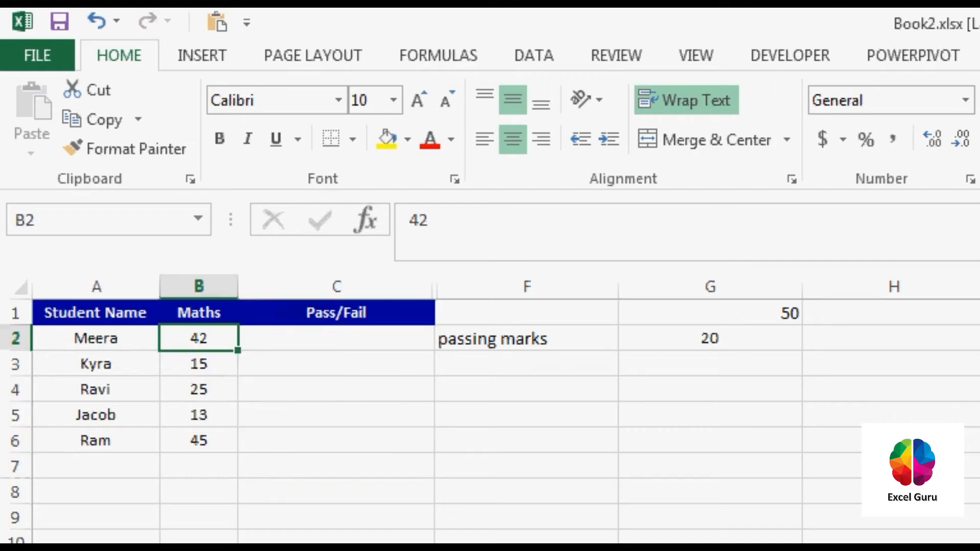
pyautogui.moveTo(96, 338); pyautogui.dragTo(199, 466)
pyautogui.click(336, 338)
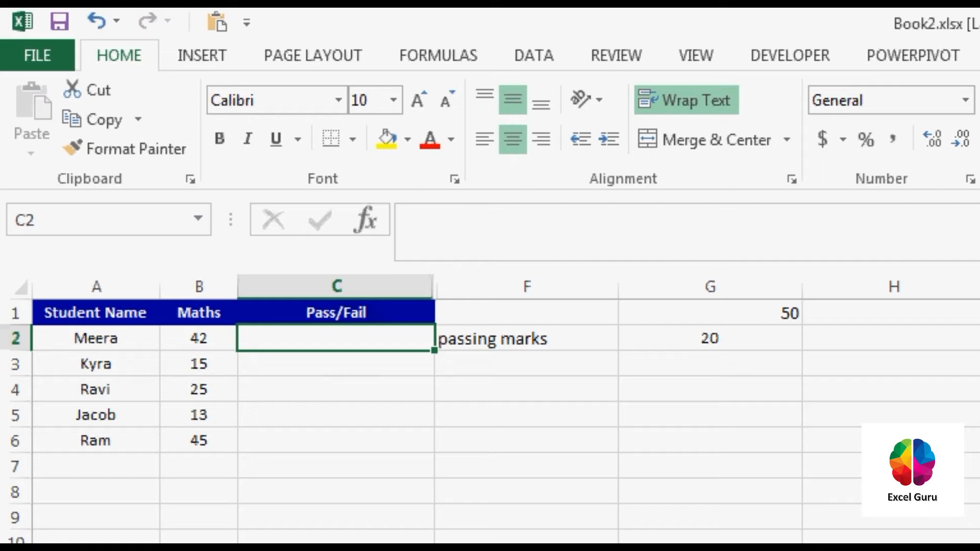
pyautogui.click(709, 338)
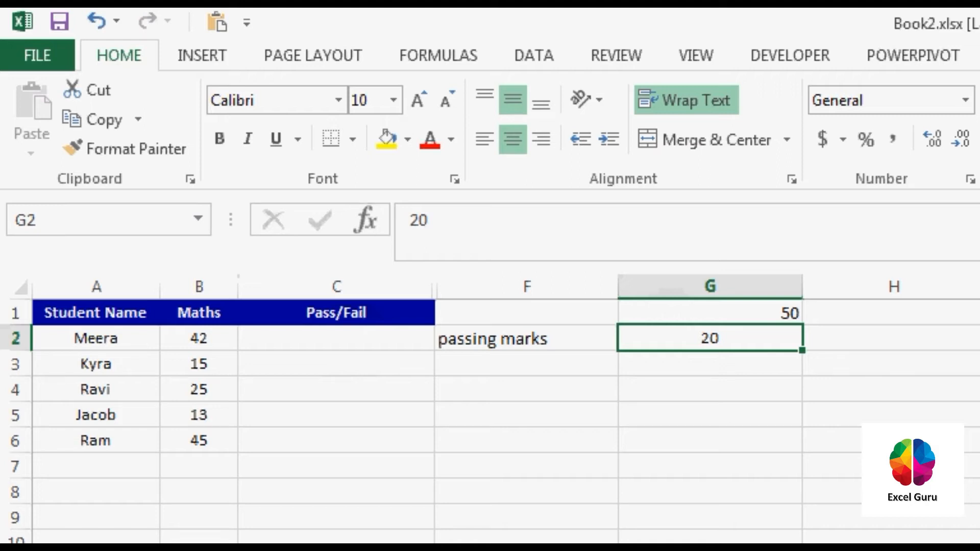
pyautogui.click(336, 338)
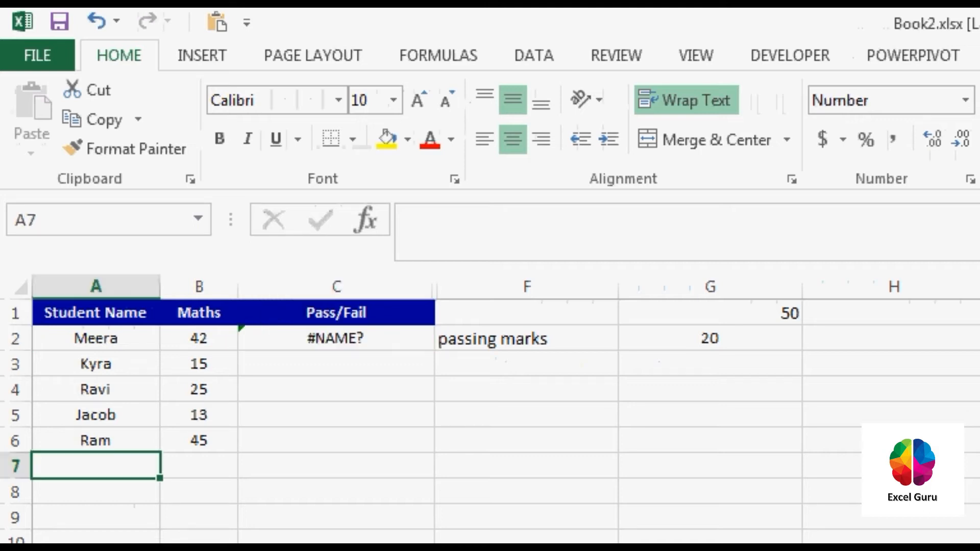
pyautogui.write('=if')
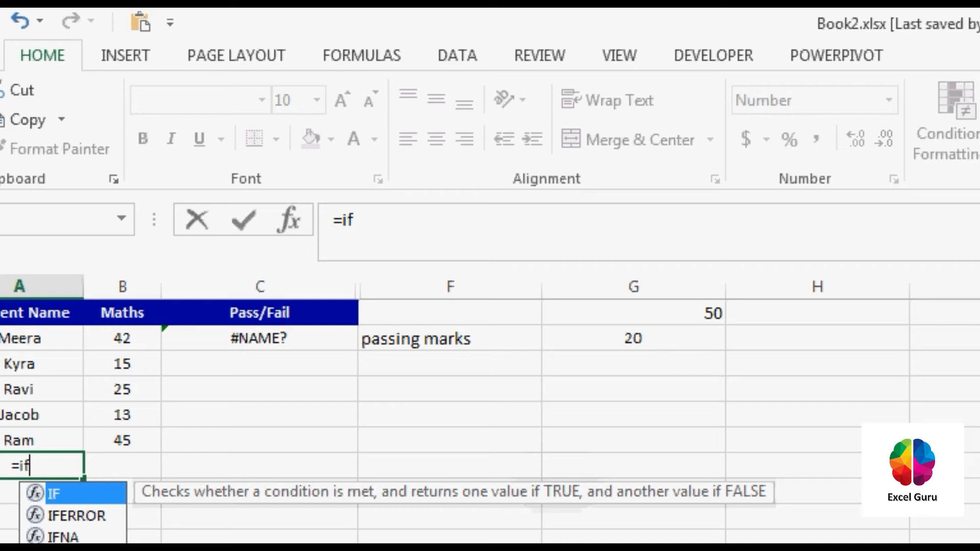
pyautogui.press('Escape')
pyautogui.press('Escape')
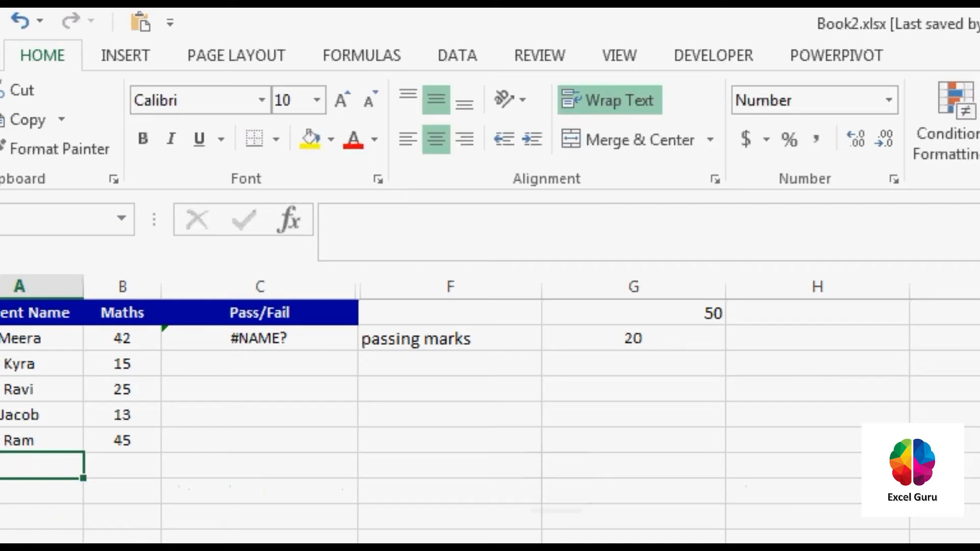
pyautogui.click(260, 339)
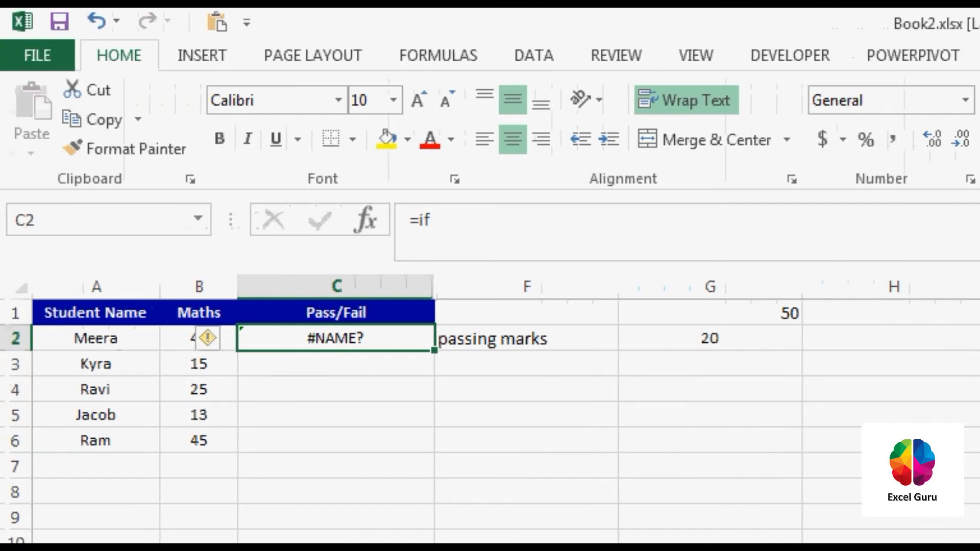
pyautogui.press('Delete')
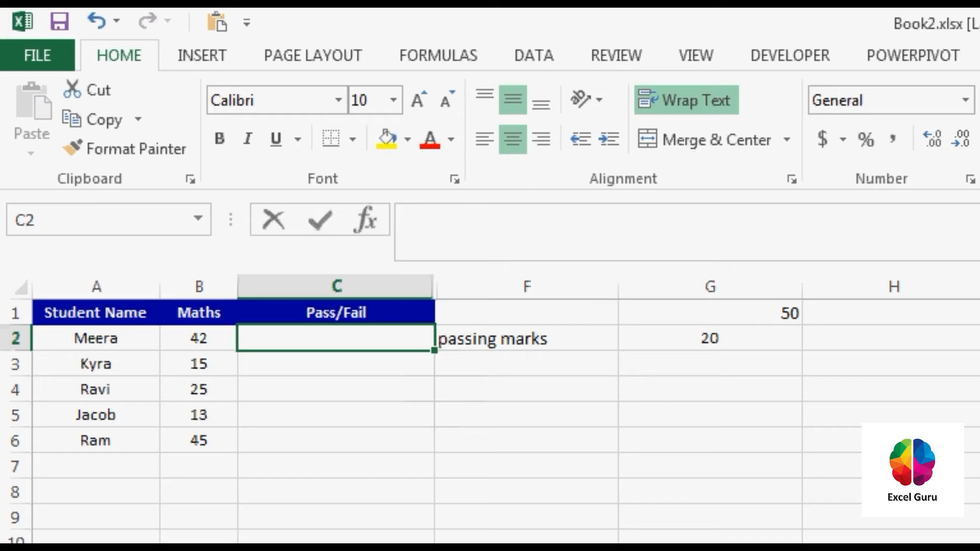
# Start an IF formula in C2 with the logical test B2>=20.
pyautogui.write('=if')
pyautogui.press('Tab')
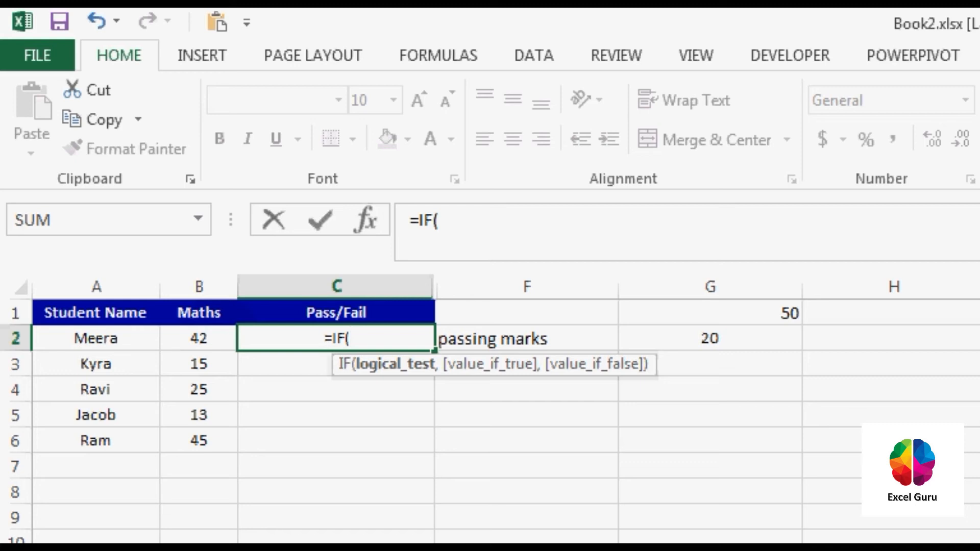
pyautogui.click(199, 338)
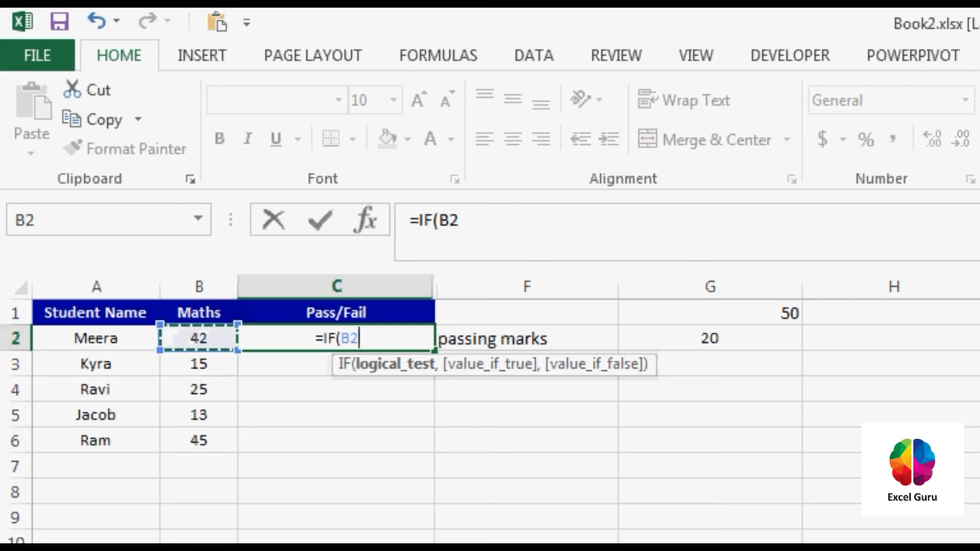
pyautogui.write('>')
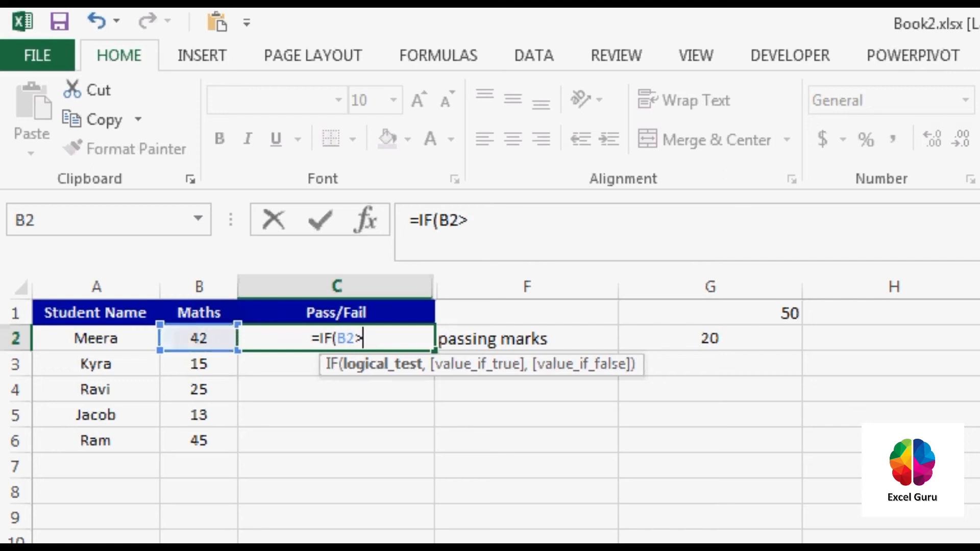
pyautogui.write('=20,')
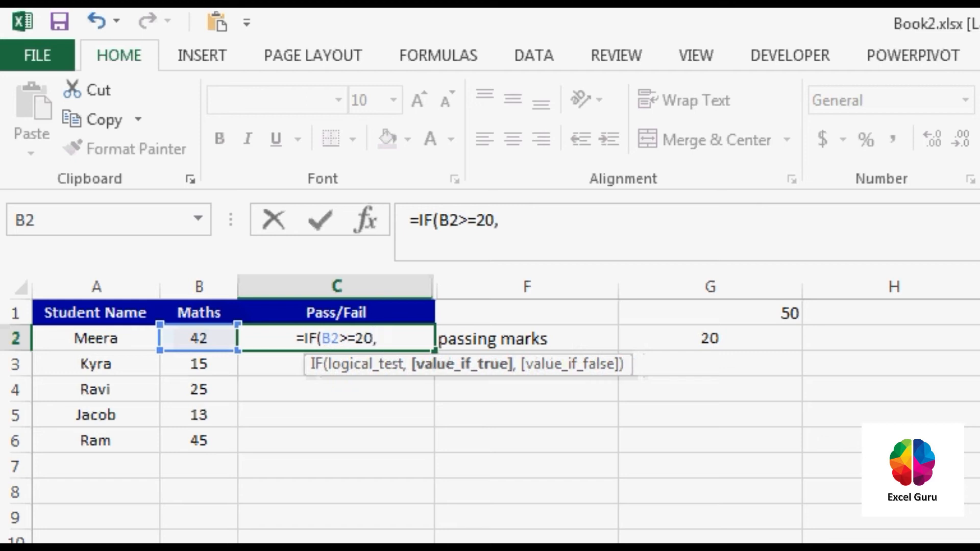
pyautogui.write('"')
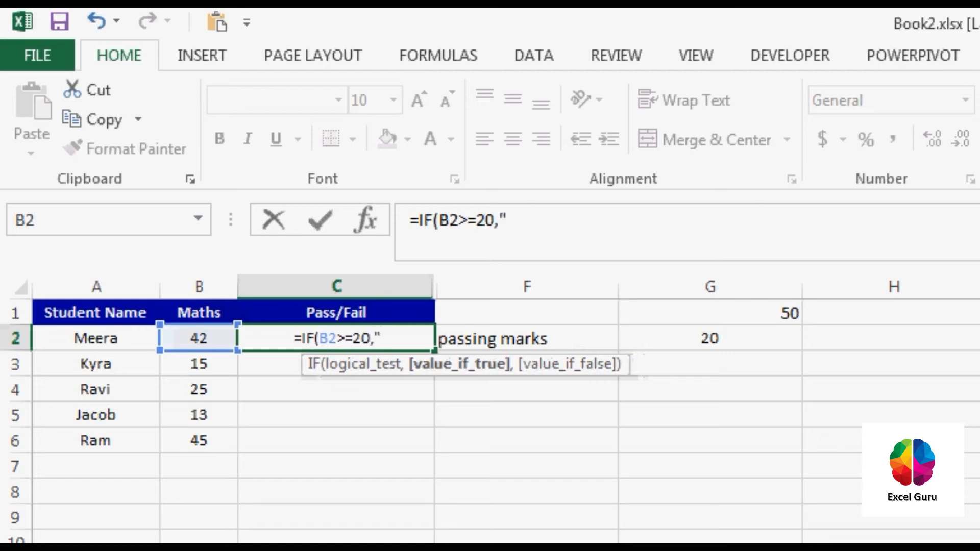
pyautogui.write('T')
# Add "Pass" as the value if true and "Fail" as the value if false to the C2 formula.
pyautogui.press('BackSpace')
pyautogui.write('Pass",')
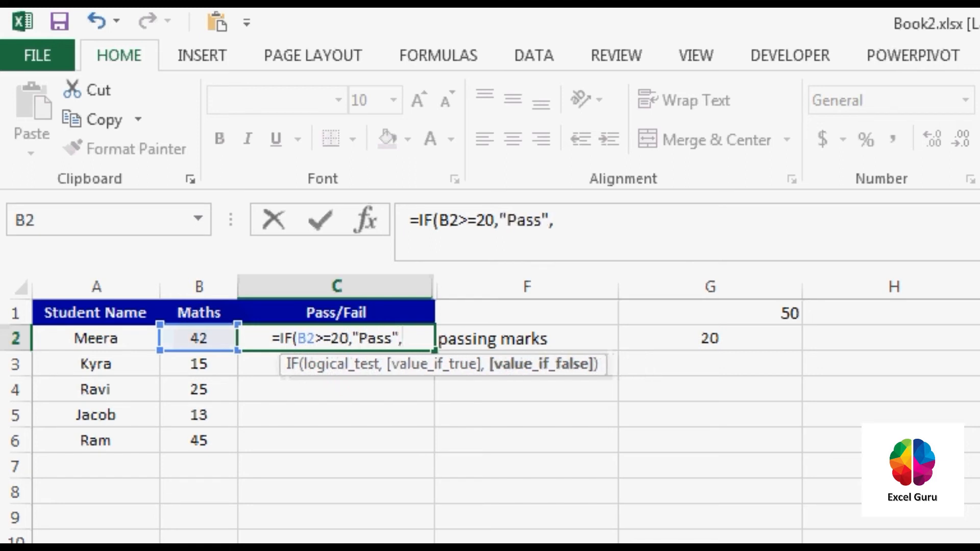
pyautogui.write('"Fail"')
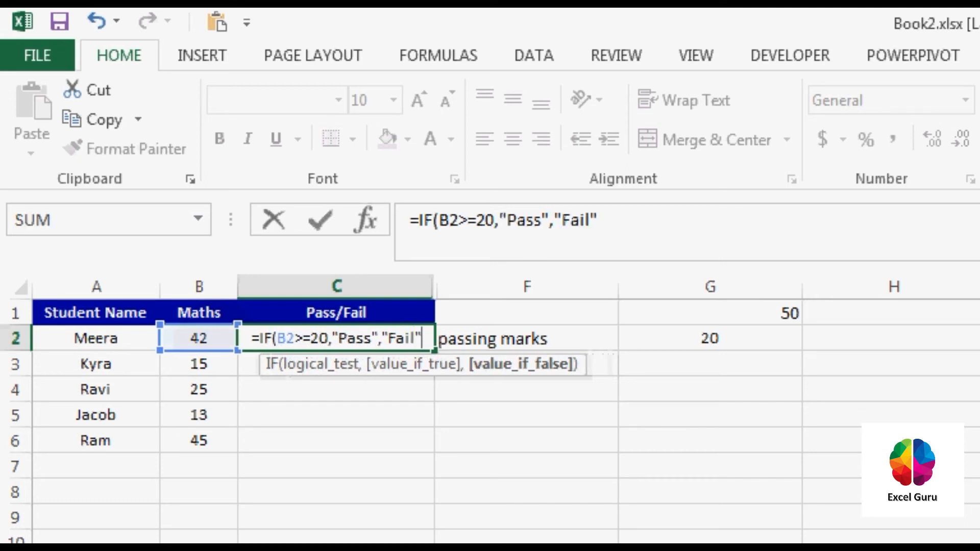
# Examine the logical test B2>=20 and the "Pass" and "Fail" arguments in the C2 formula.
pyautogui.moveTo(328, 338); pyautogui.dragTo(277, 339)
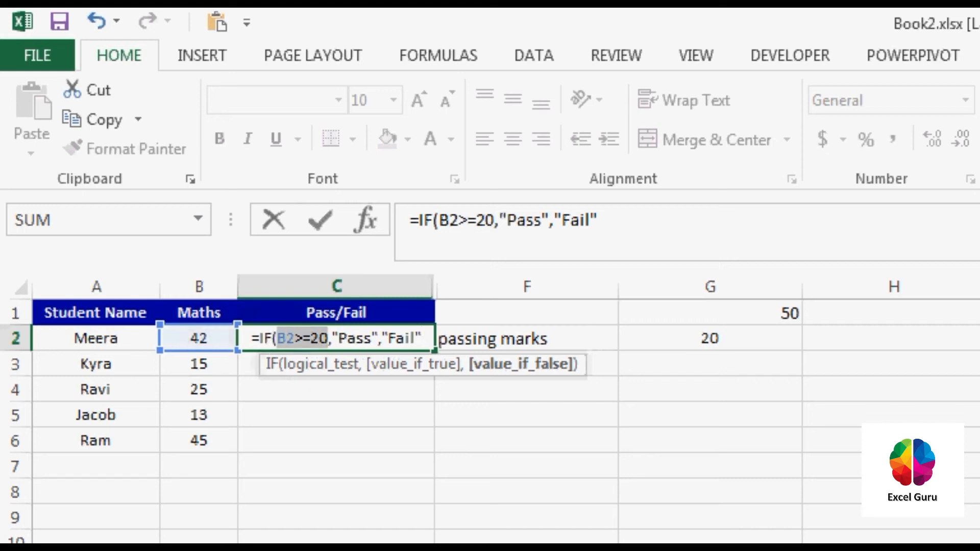
pyautogui.moveTo(329, 339); pyautogui.dragTo(277, 339)
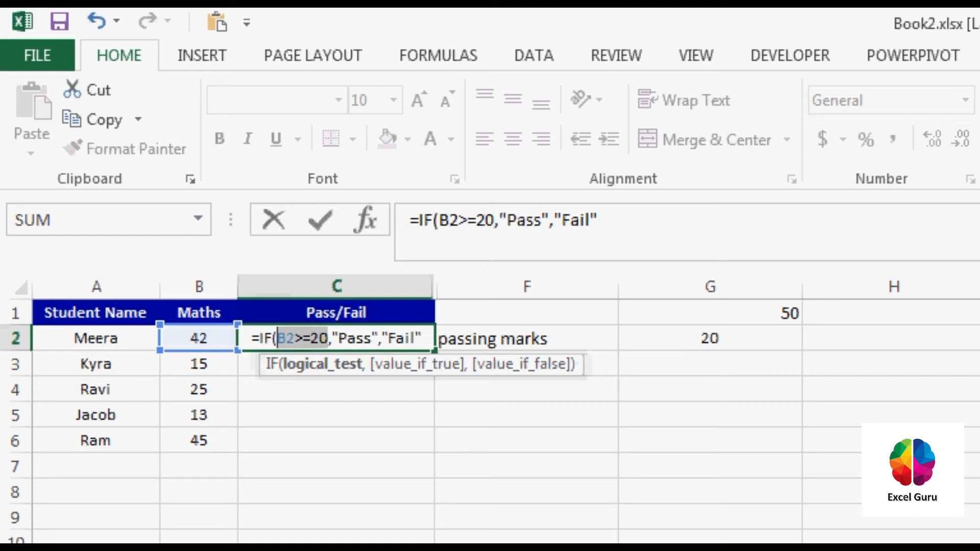
pyautogui.click(329, 339)
pyautogui.moveTo(331, 339); pyautogui.dragTo(277, 339)
pyautogui.click(329, 339)
pyautogui.click(381, 339)
pyautogui.moveTo(381, 338); pyautogui.dragTo(421, 339)
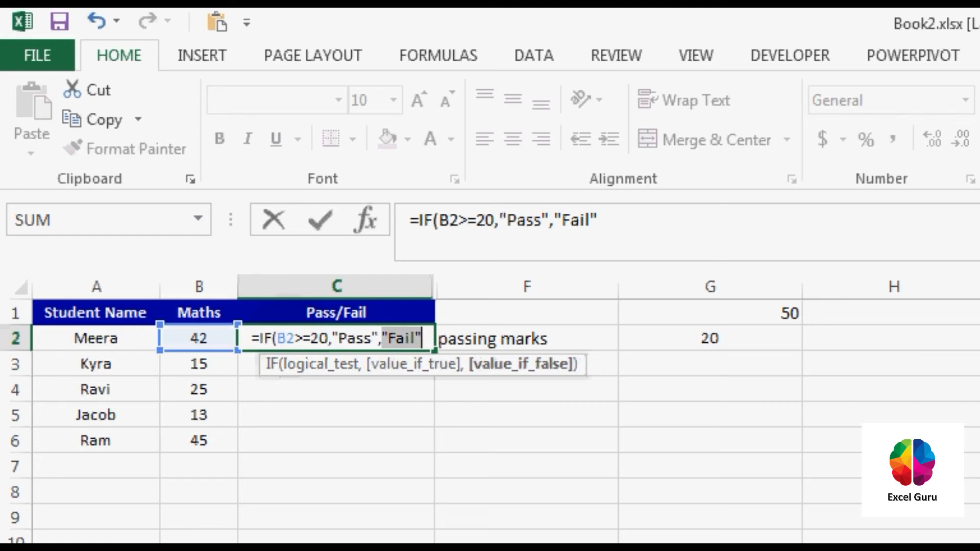
pyautogui.click(422, 338)
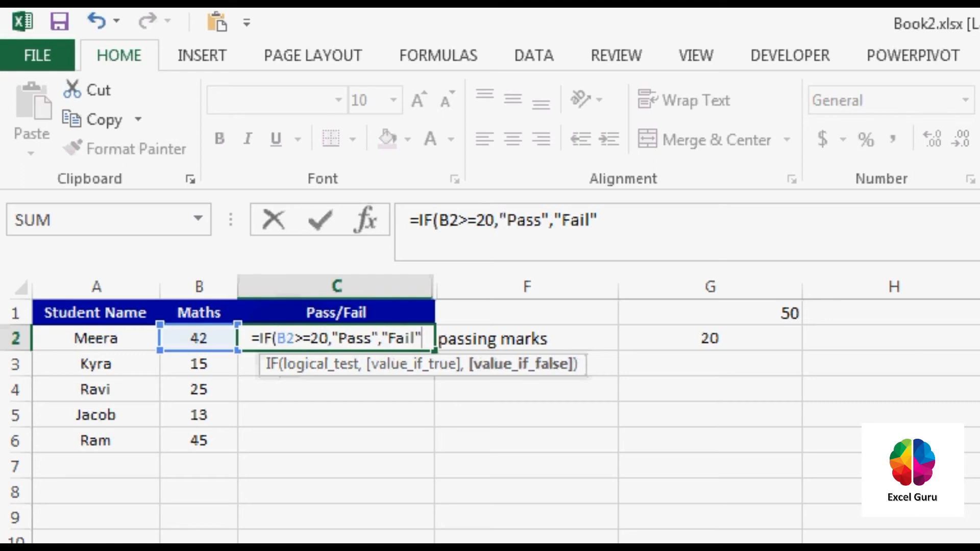
pyautogui.moveTo(329, 338); pyautogui.dragTo(277, 339)
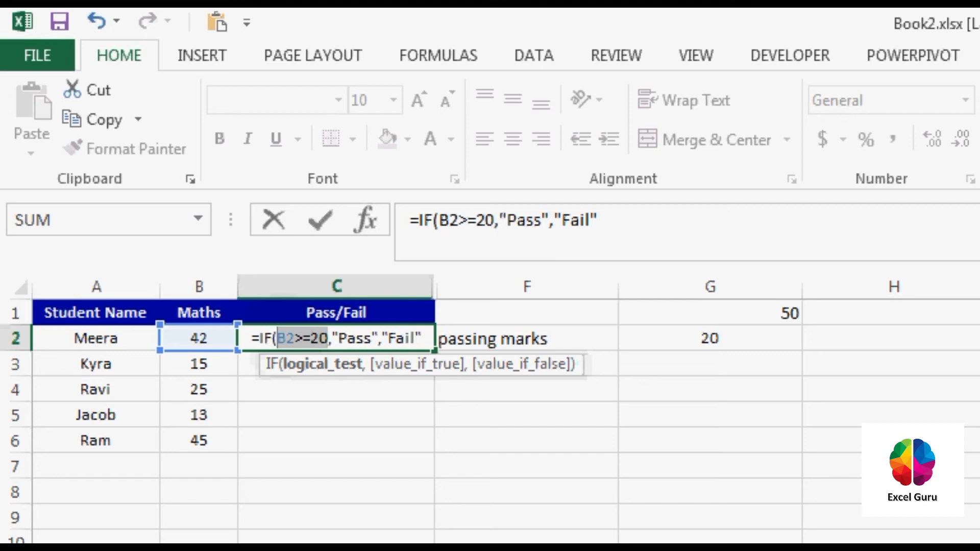
# Complete the IF formula in C2 with a closing parenthesis and enter it in the cell.
pyautogui.click(422, 339)
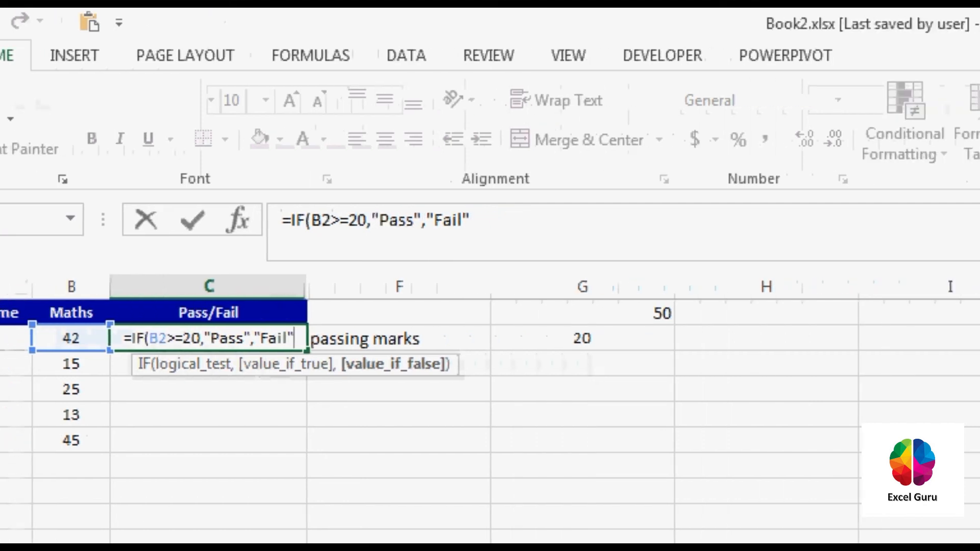
pyautogui.write(')')
pyautogui.press('Return')
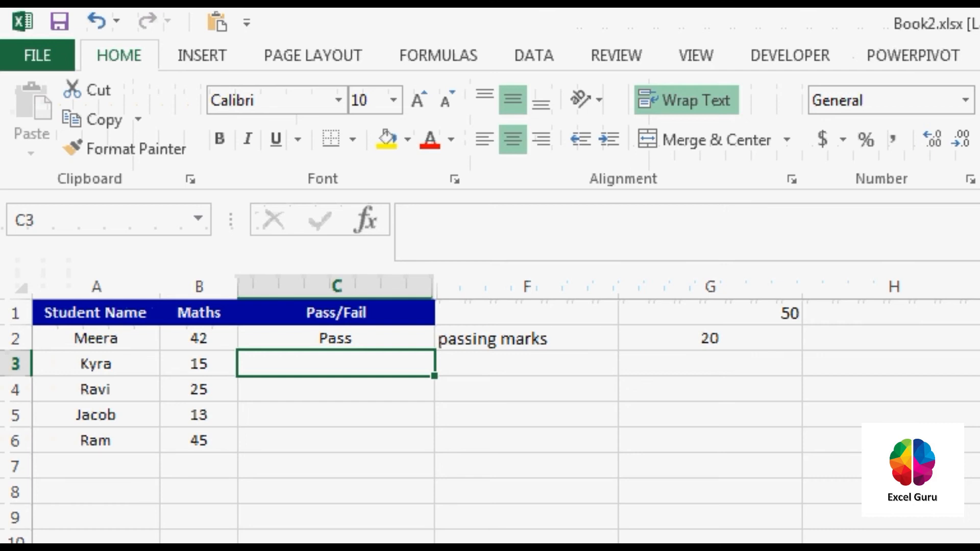
# Enter the formula =IF(B3>=20,"Pass","Fail") in cell C3.
pyautogui.write('=if')
pyautogui.press('Tab')
pyautogui.click(198, 364)
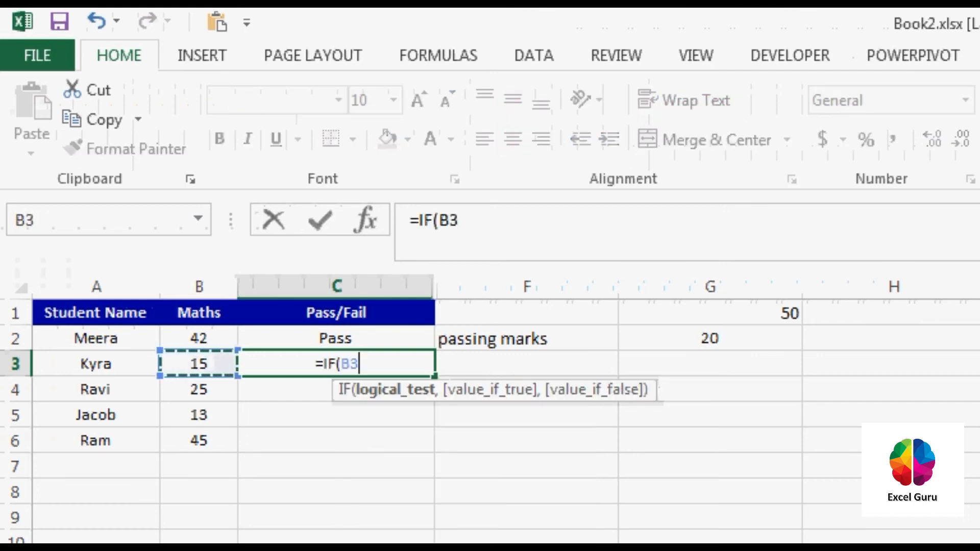
pyautogui.write('>=')
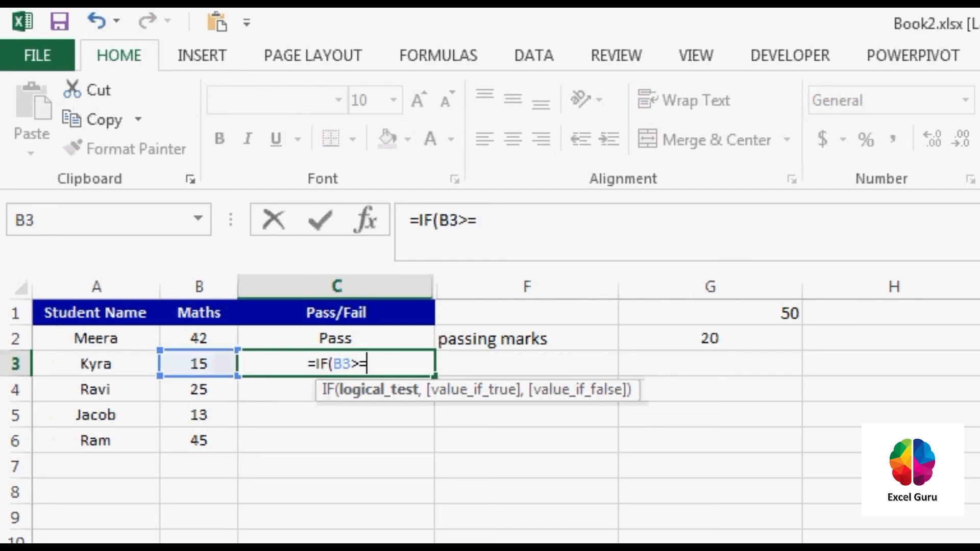
pyautogui.write('20,')
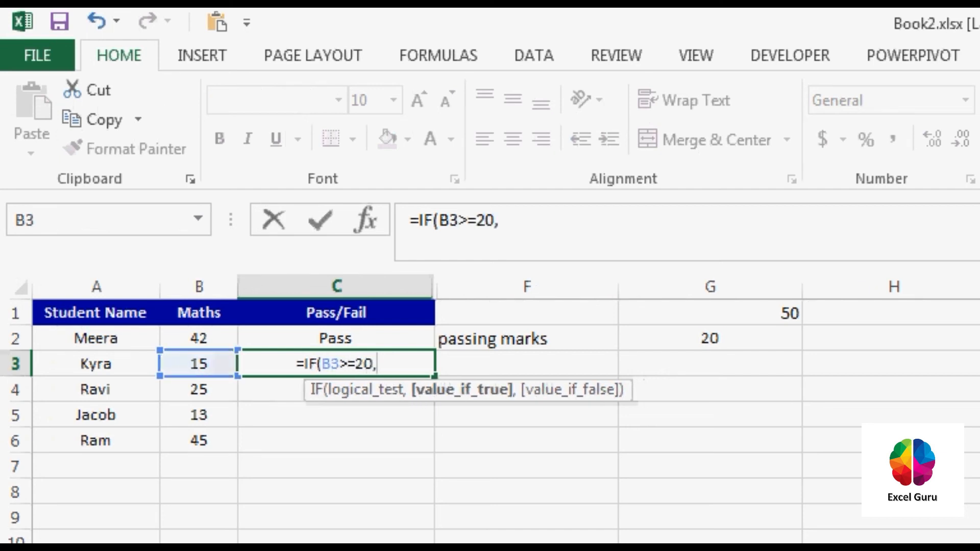
pyautogui.write('"Pass')
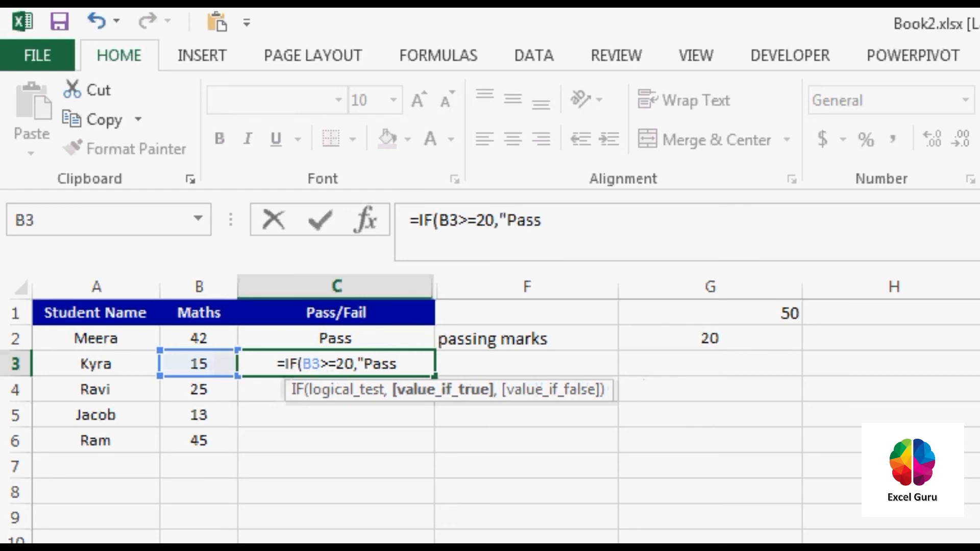
pyautogui.write('","Fail')
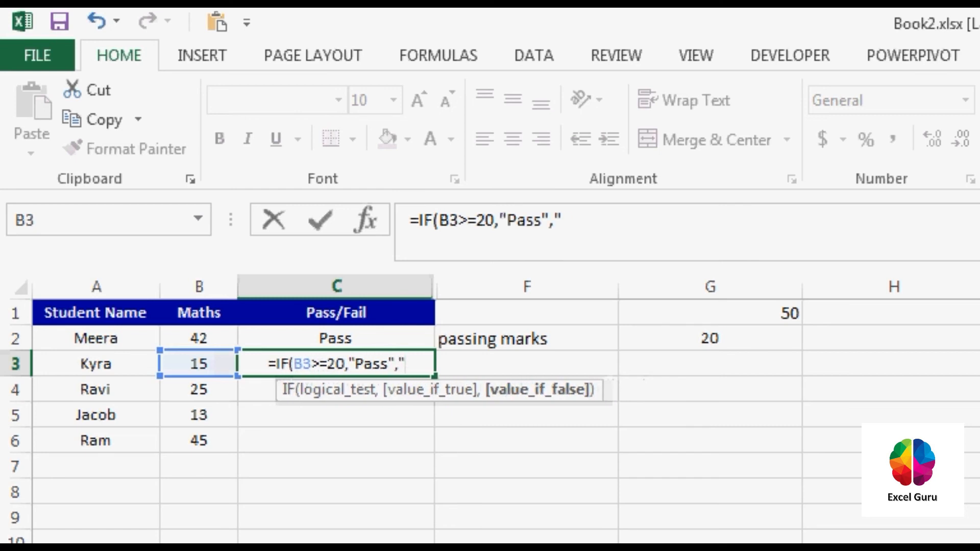
pyautogui.write('")')
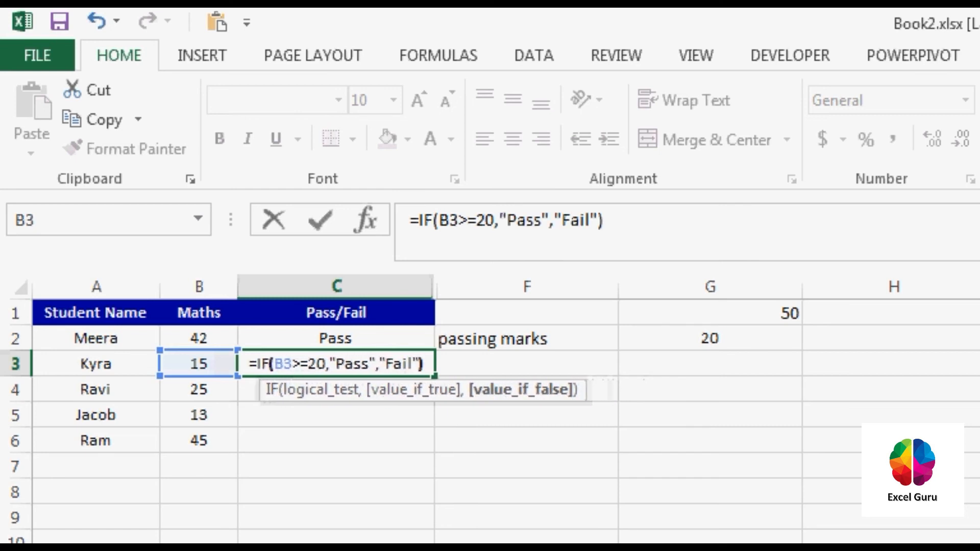
pyautogui.press('Return')
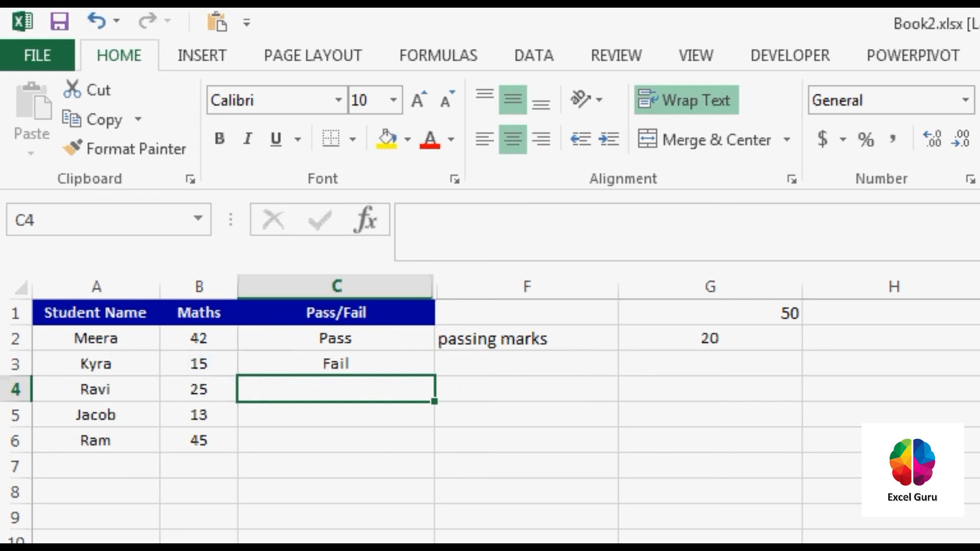
# Check the Maths mark in B3 against the formula result in C3.
pyautogui.press('Up')
pyautogui.press('Left')
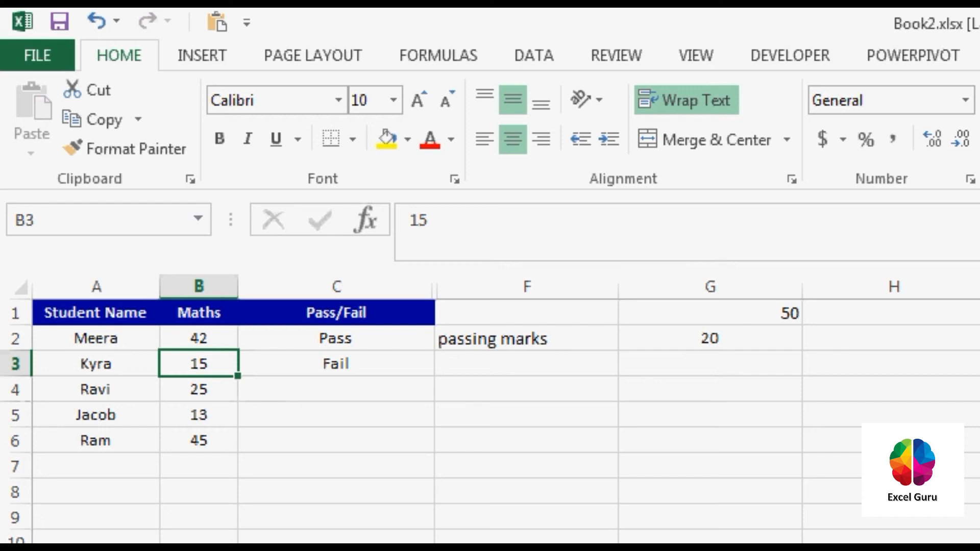
pyautogui.press('Right')
pyautogui.press('Down')
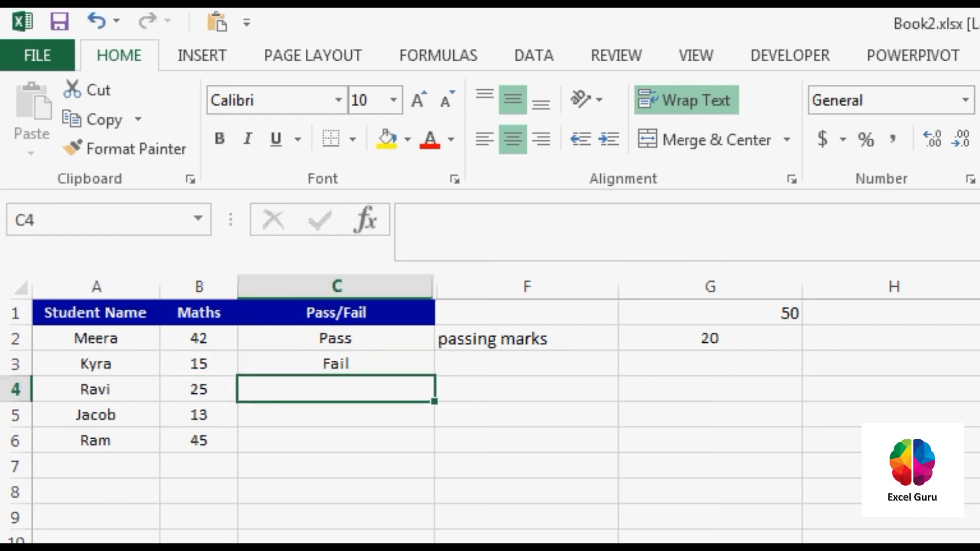
pyautogui.press('Up')
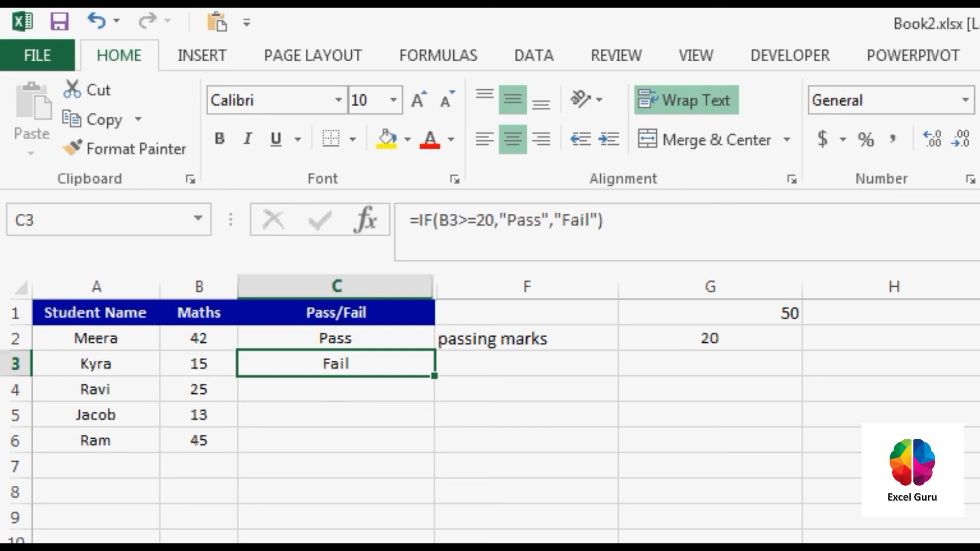
pyautogui.press('Down')
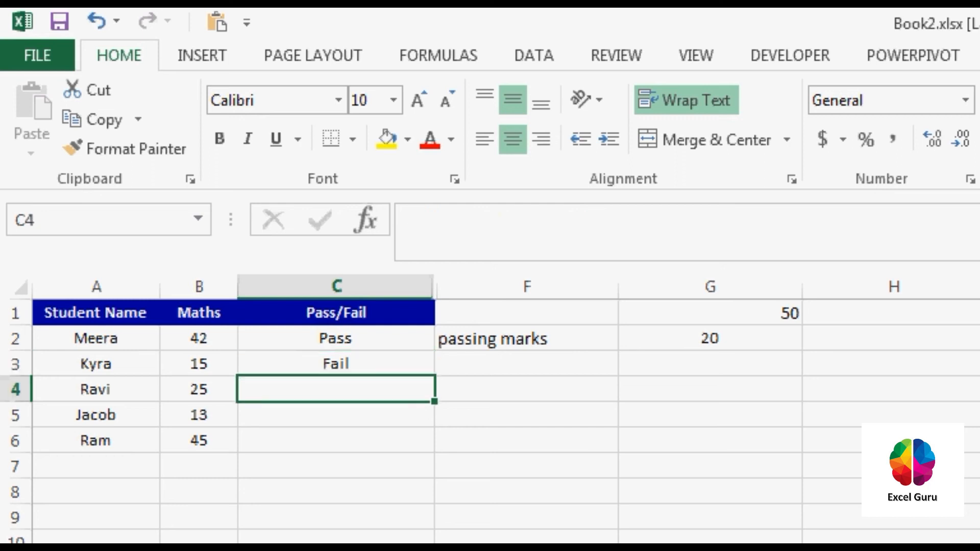
# Enter the formula =IF(B4>=20,"PASS","FAIL") in cell C4, with both result texts in capitals.
pyautogui.write('=IF(')
pyautogui.press('Tab')
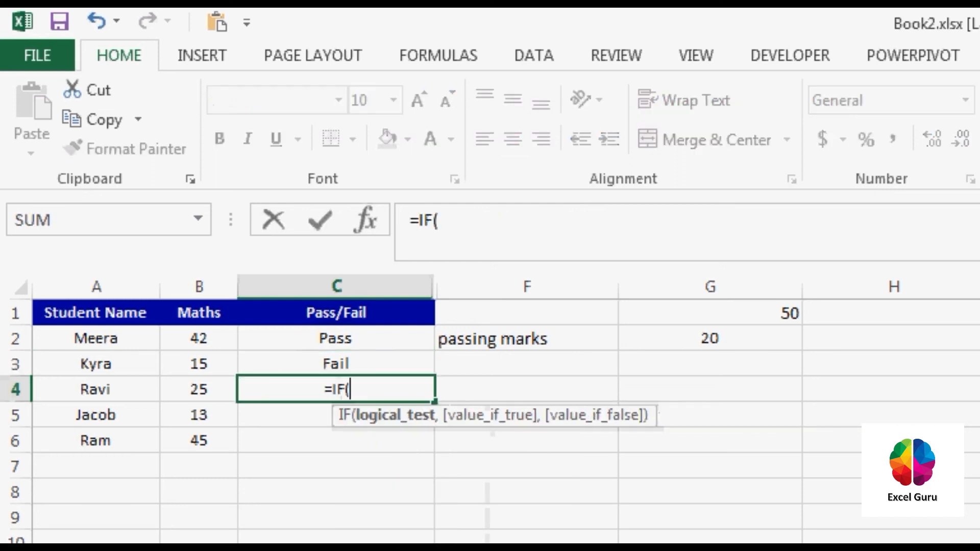
pyautogui.press('Left')
pyautogui.write('>=')
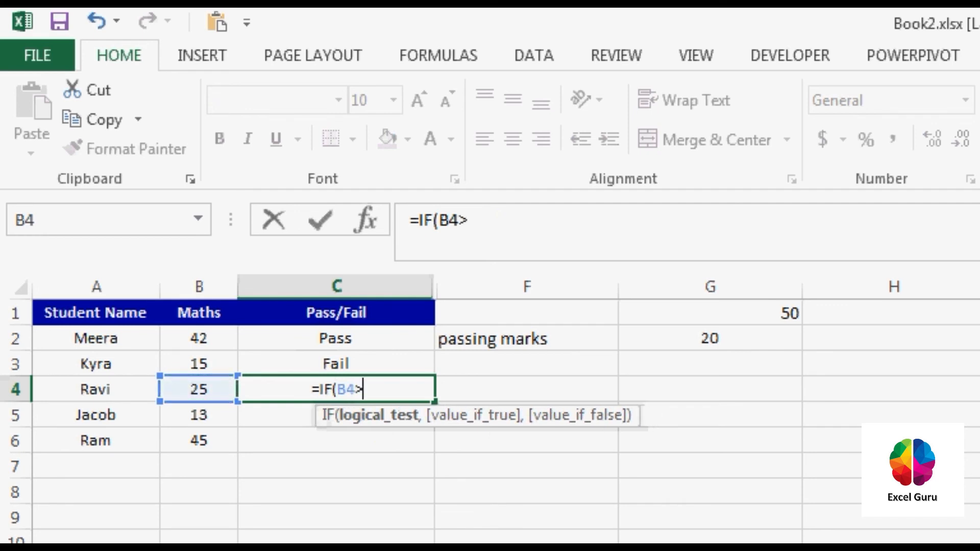
pyautogui.write('20,"')
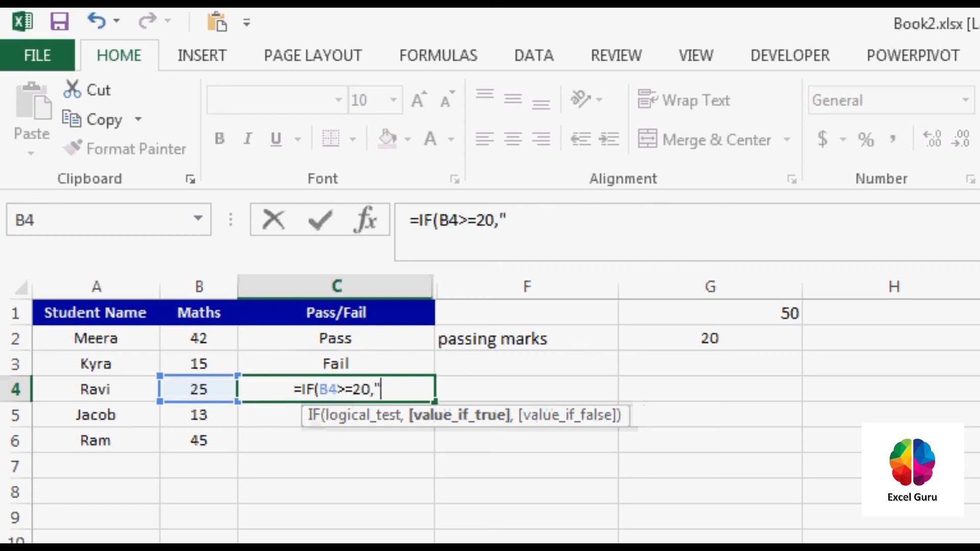
pyautogui.write('PASS",')
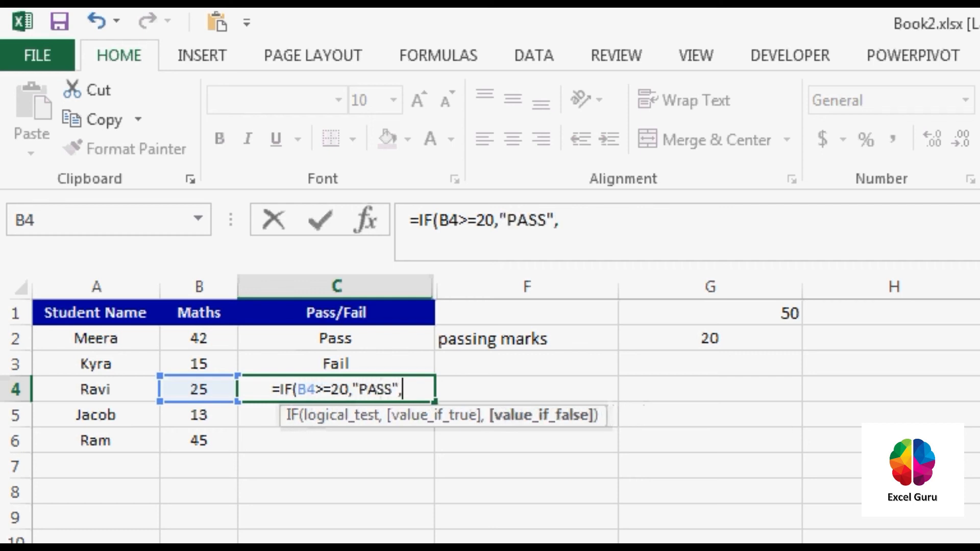
pyautogui.write('"FAIL')
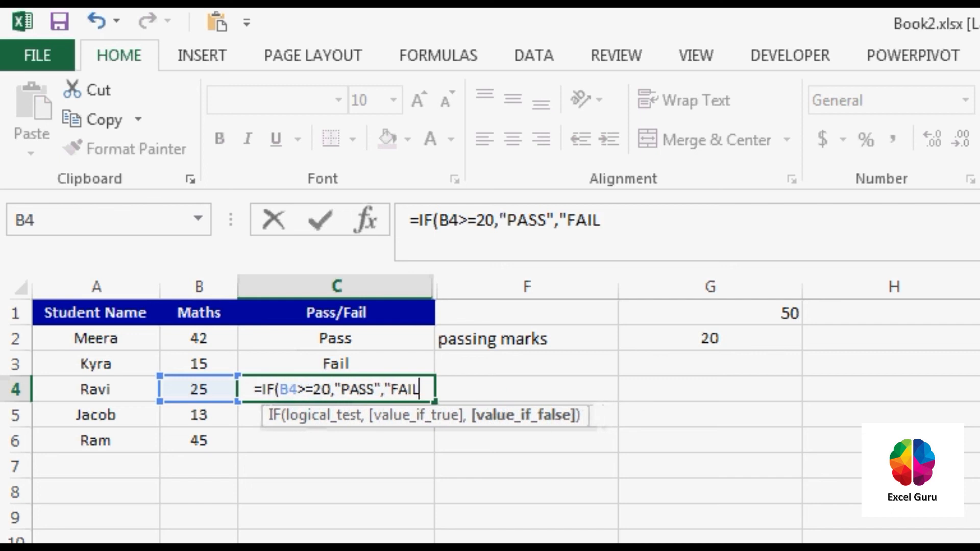
pyautogui.write('")')
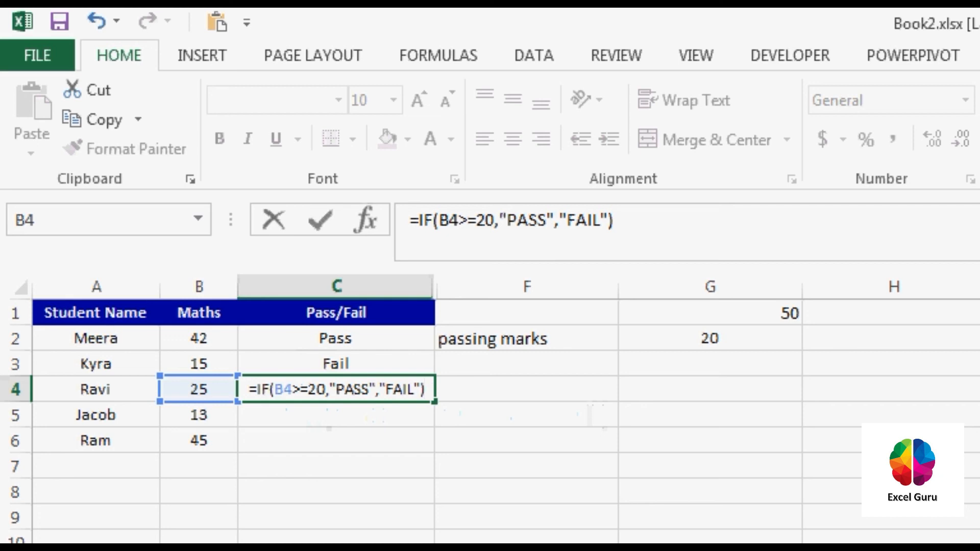
pyautogui.press('Return')
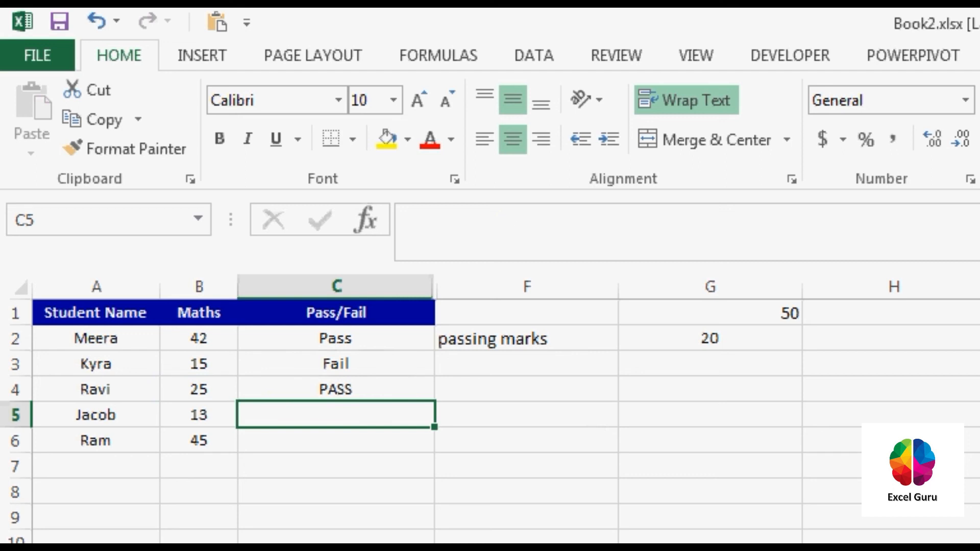
# Enter the formula =IF(B5>=20,"Pass","FAIL") in cell C5.
pyautogui.write('=IF(')
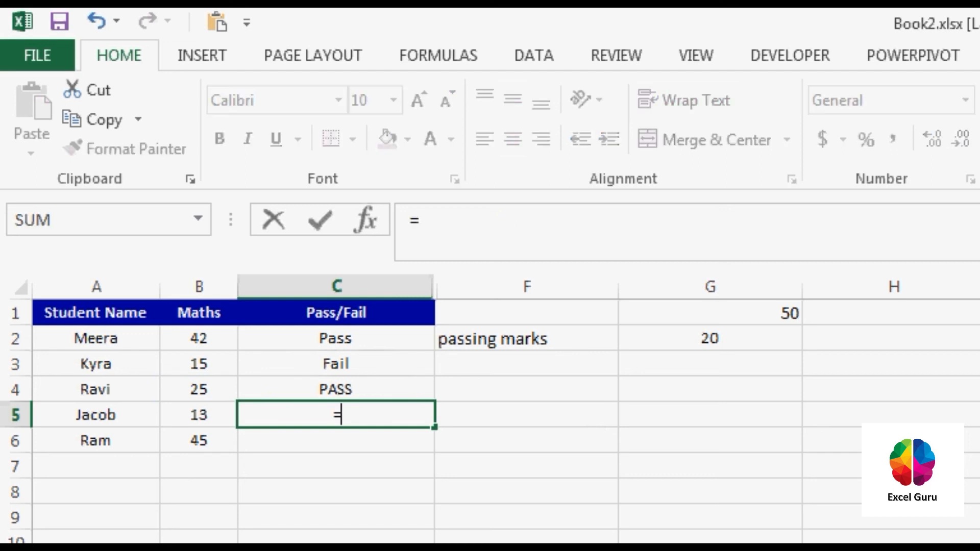
pyautogui.press('Left')
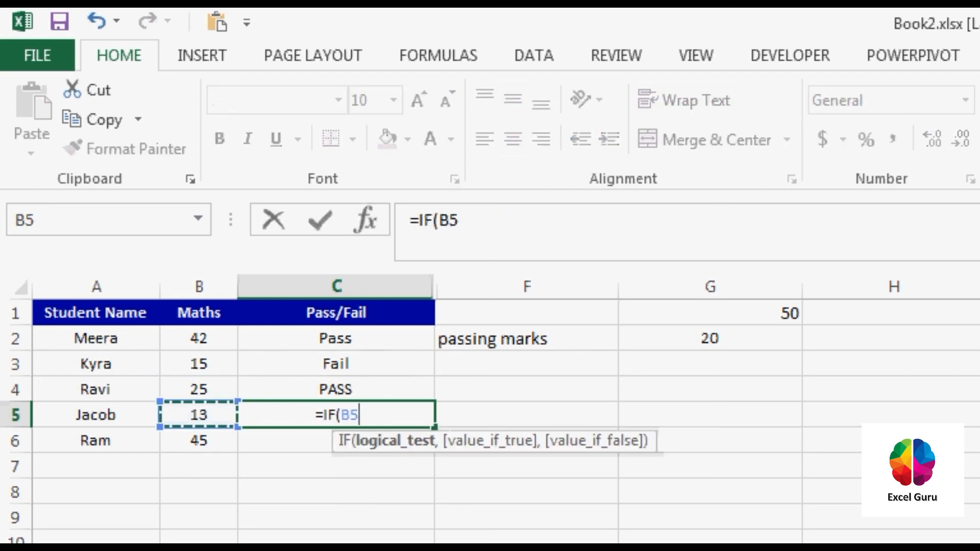
pyautogui.write('>')
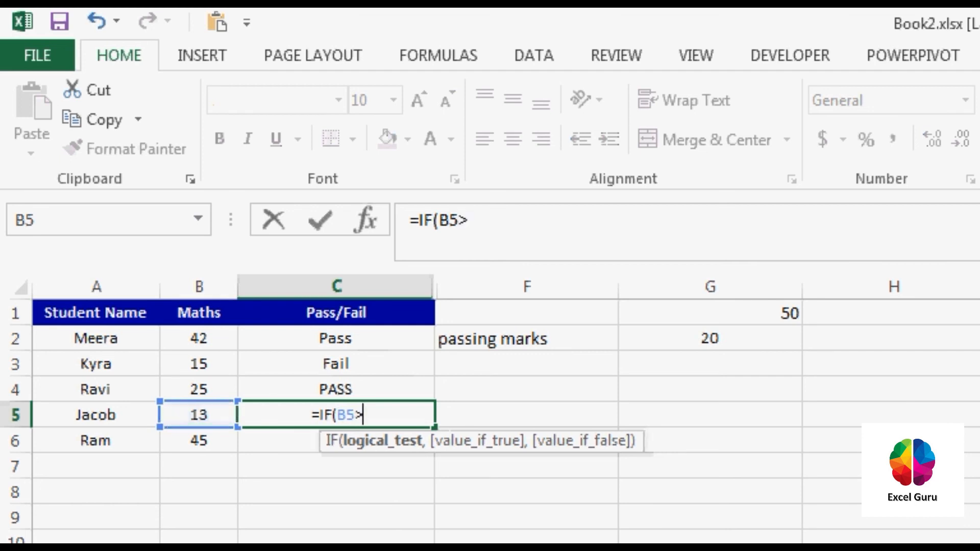
pyautogui.write('=')
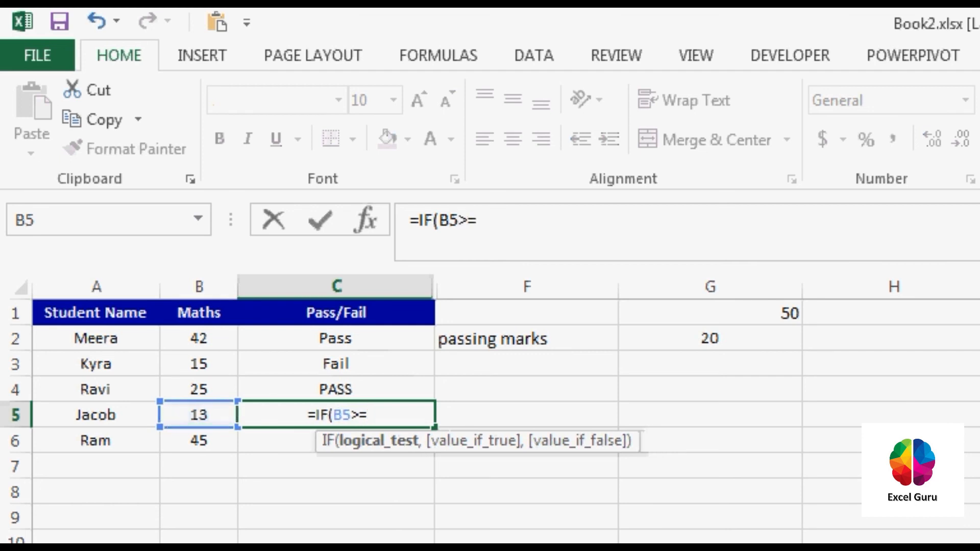
pyautogui.write('20,"')
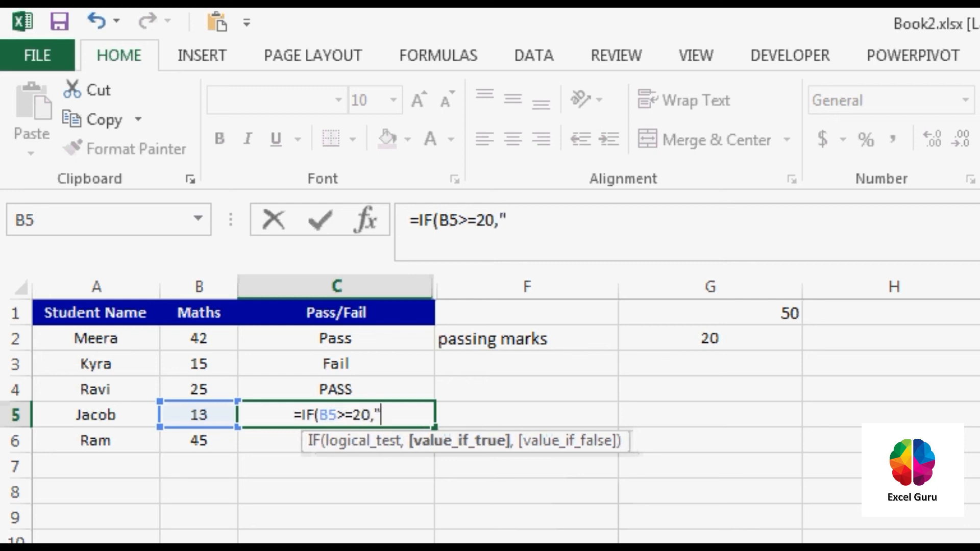
pyautogui.write('Pass')
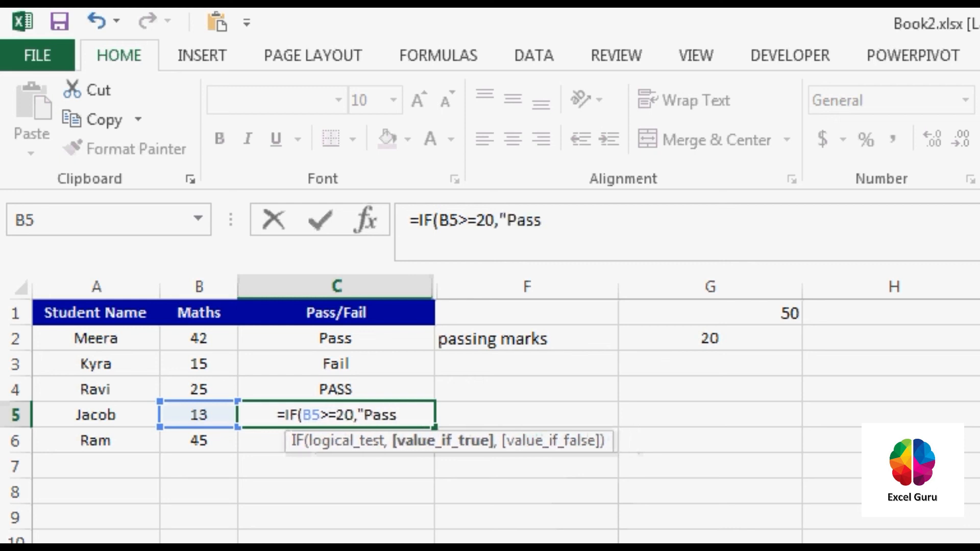
pyautogui.write('","')
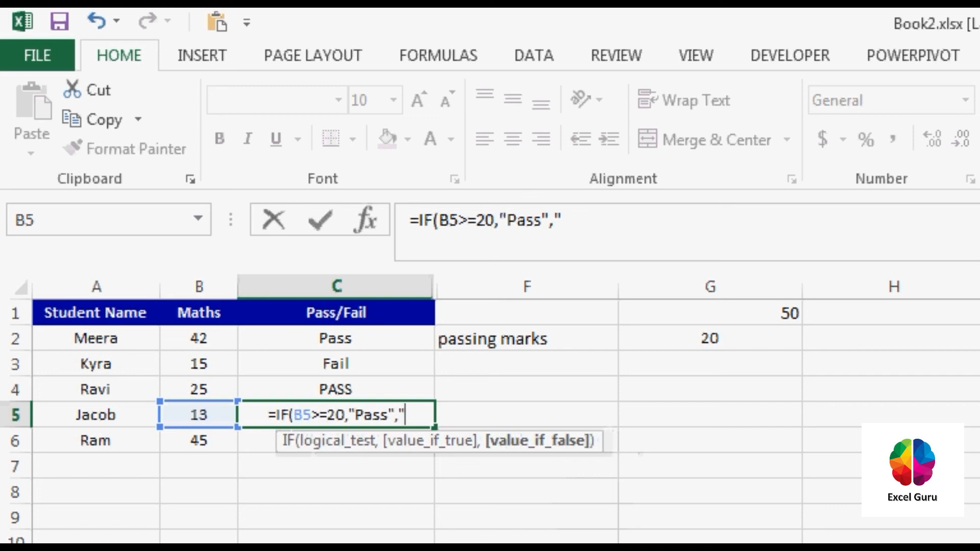
pyautogui.write('FAIL")')
pyautogui.press('Return')
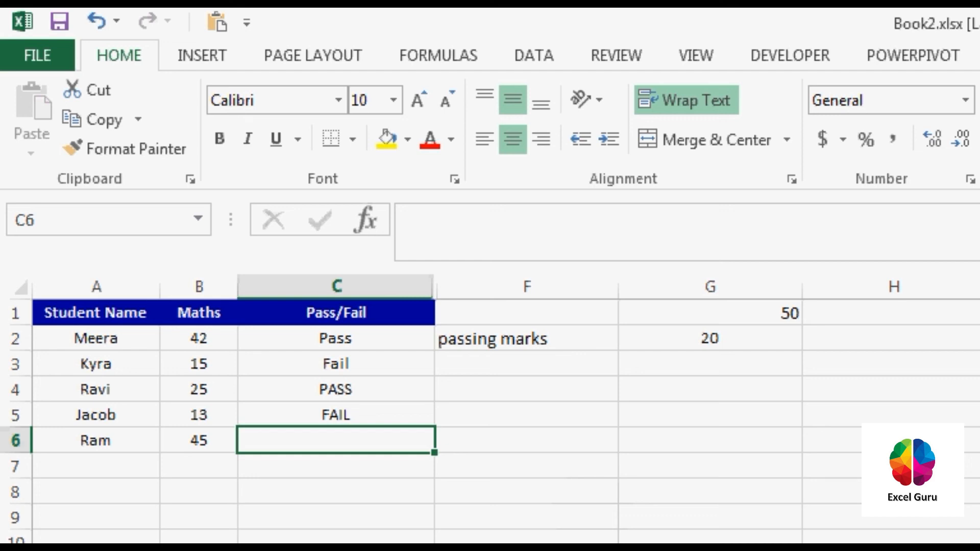
# Enter the formula =IF(B6>=20,"P","F") in cell C6, using single letters as the result texts.
pyautogui.write('=if')
pyautogui.press('Tab')
pyautogui.press('Left')
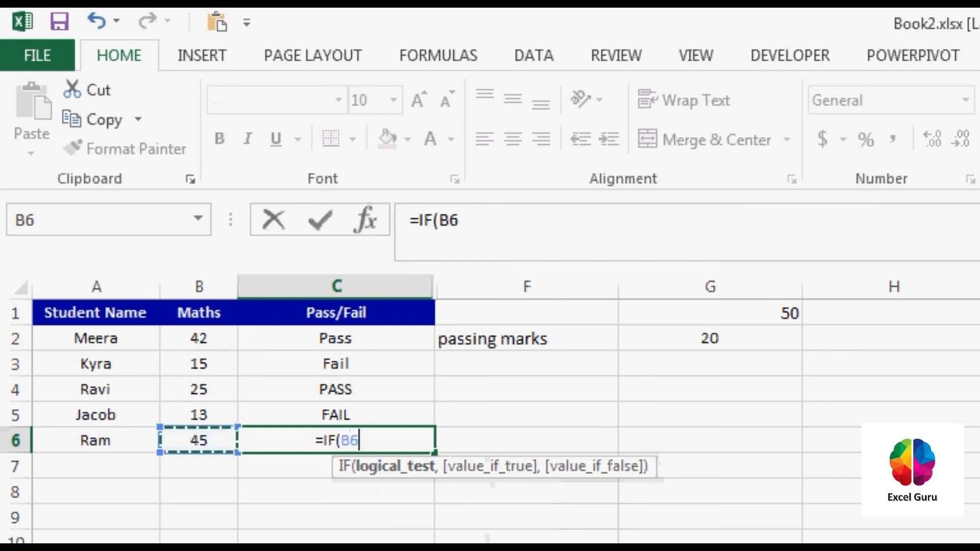
pyautogui.write('>=20,"')
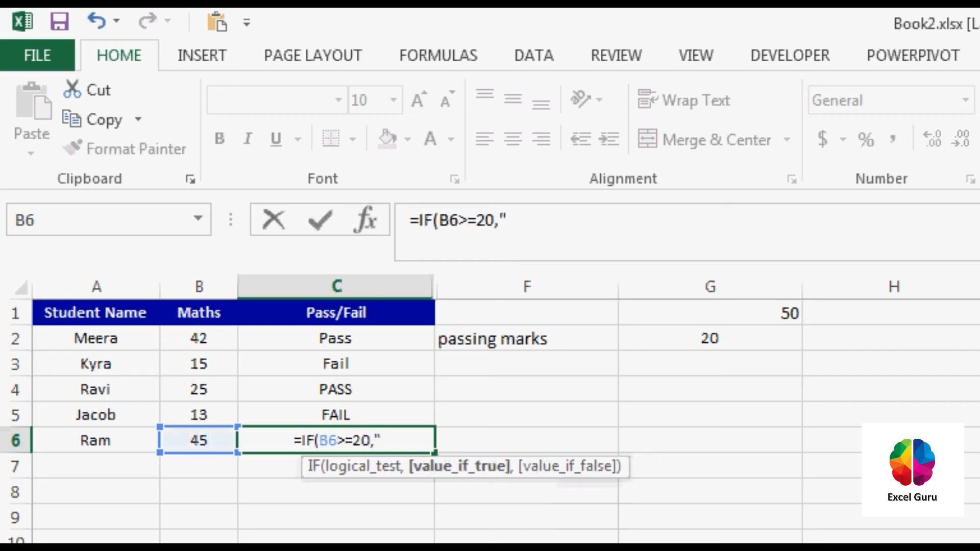
pyautogui.write('P","F")')
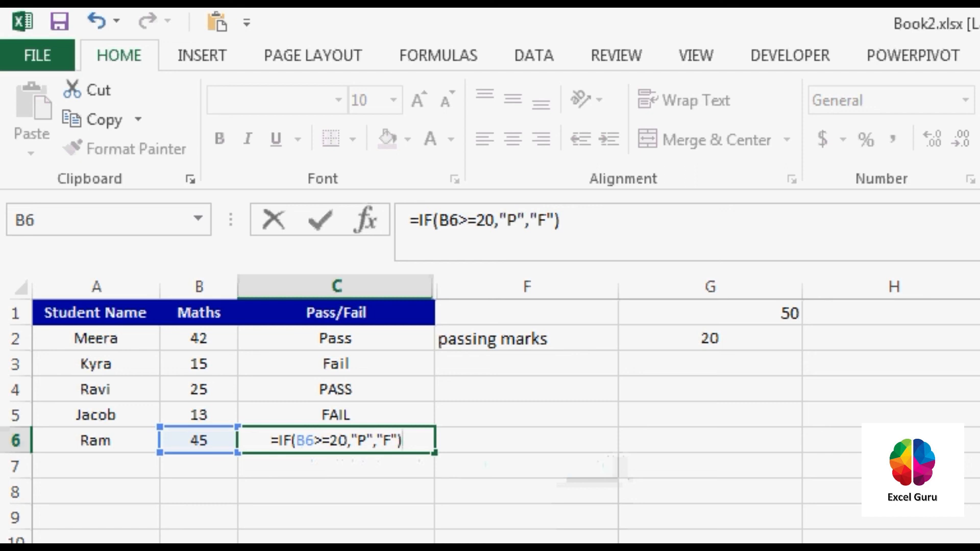
pyautogui.press('Return')
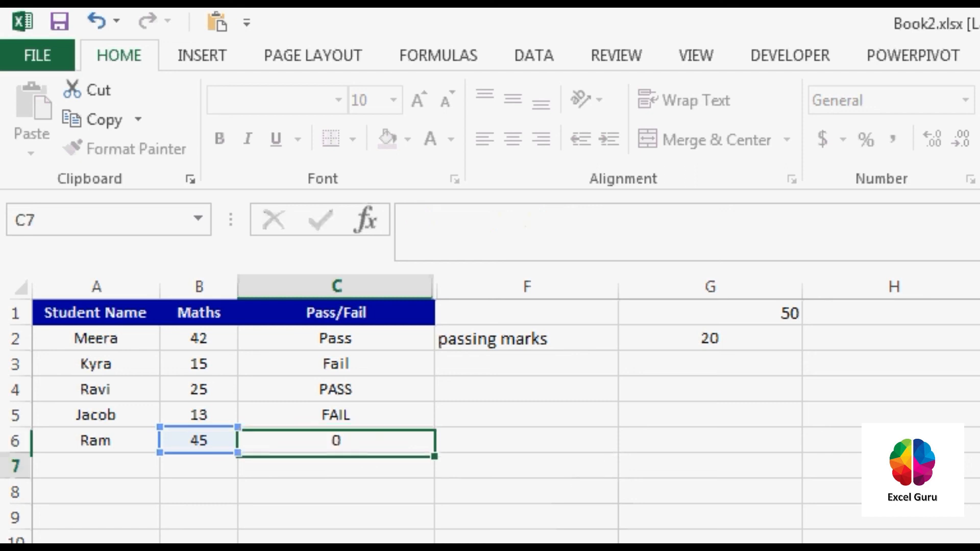
# Review the Maths marks in column B against the Pass/Fail results and examine the formula in C2.
pyautogui.hotkey('ctrl', 'Home')
pyautogui.press('Right')
pyautogui.press('Down')
pyautogui.press('Down')
pyautogui.press('Down')
pyautogui.press('Down')
pyautogui.press('Down')
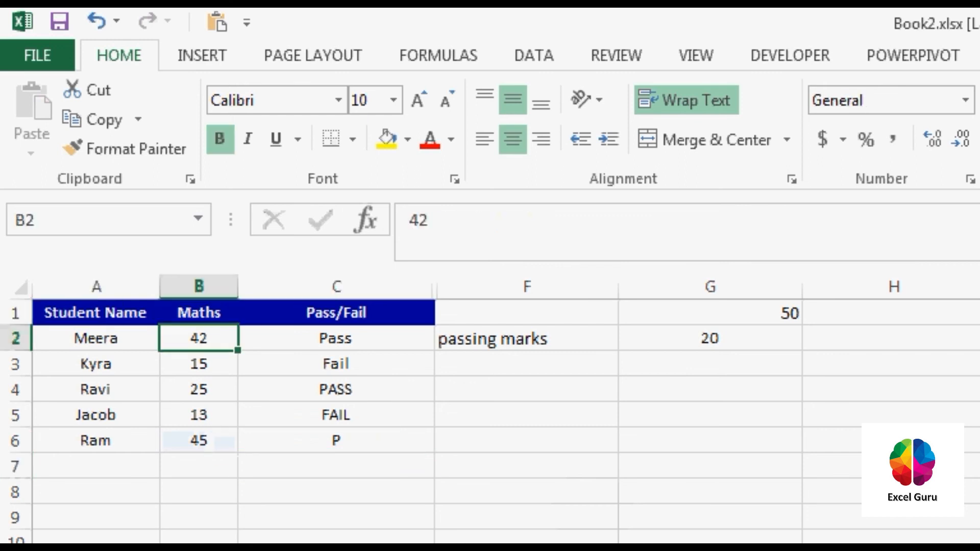
pyautogui.press('Up')
pyautogui.press('Up')
pyautogui.press('Up')
pyautogui.press('Up')
pyautogui.press('Up')
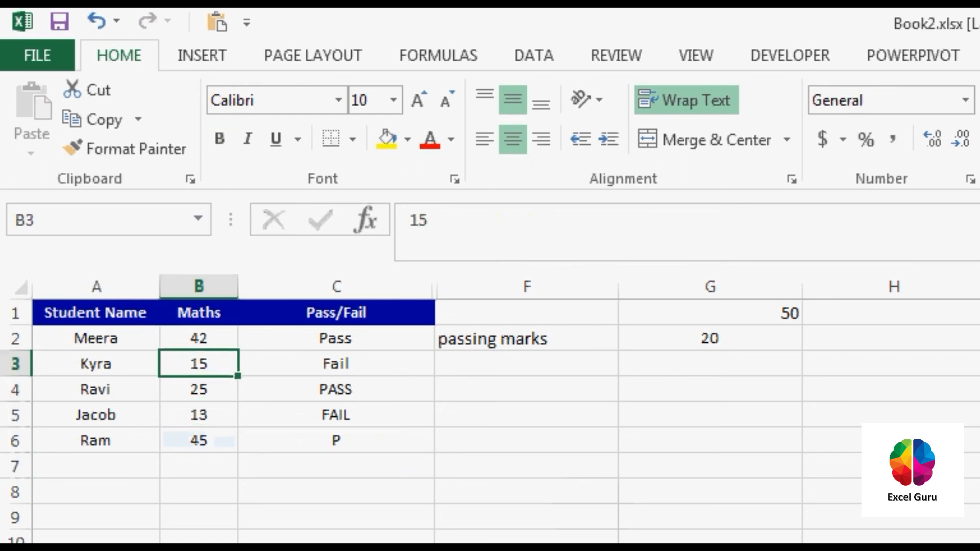
pyautogui.press('Right')
pyautogui.press('Right')
pyautogui.press('Down')
pyautogui.press('Left')
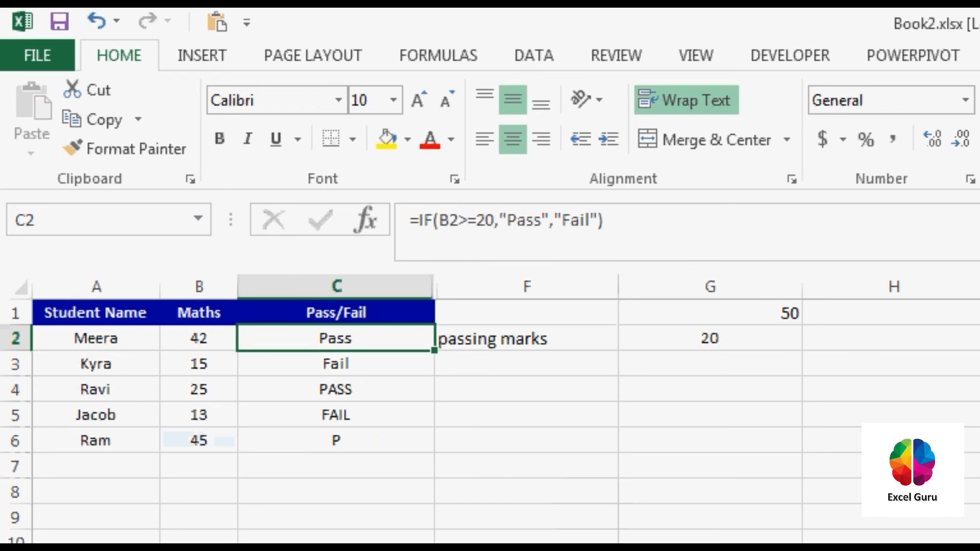